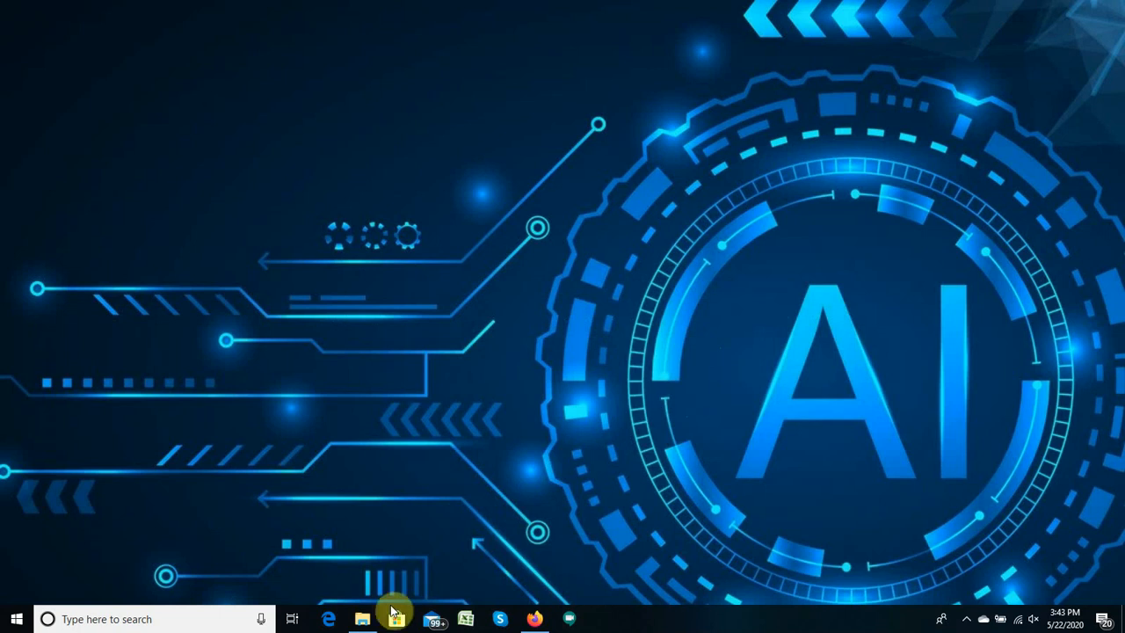
- Run the genymotion-3.1.0-vbox(1) installer from Downloads in English, keeping the default folders and desktop shortcut, and begin the Genymotion installation
click(362, 619)
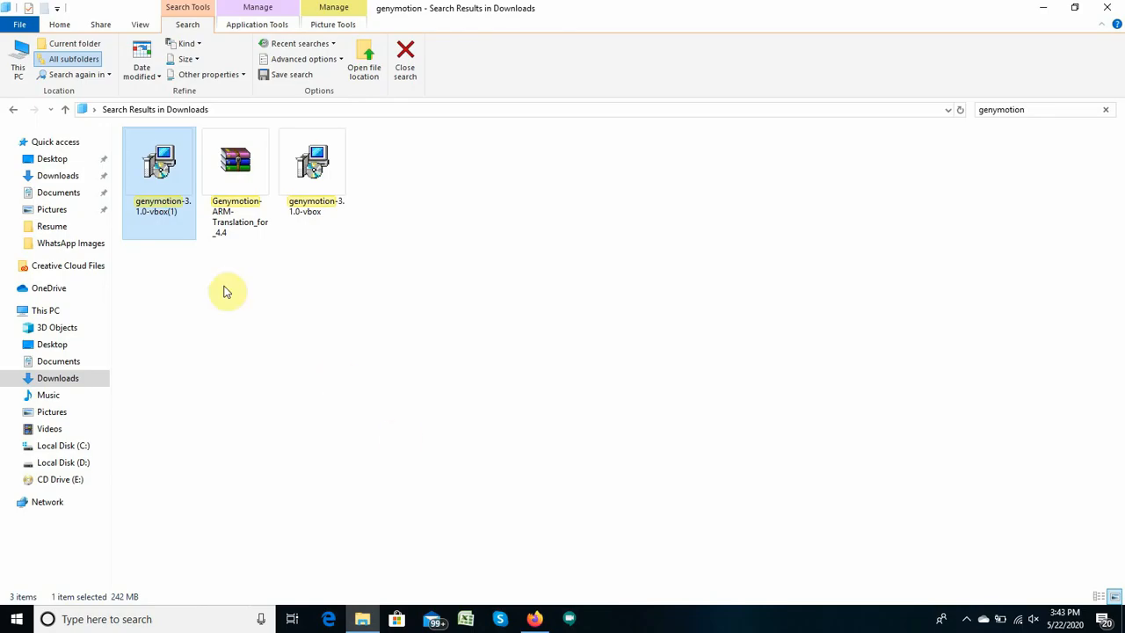
double_click(160, 205)
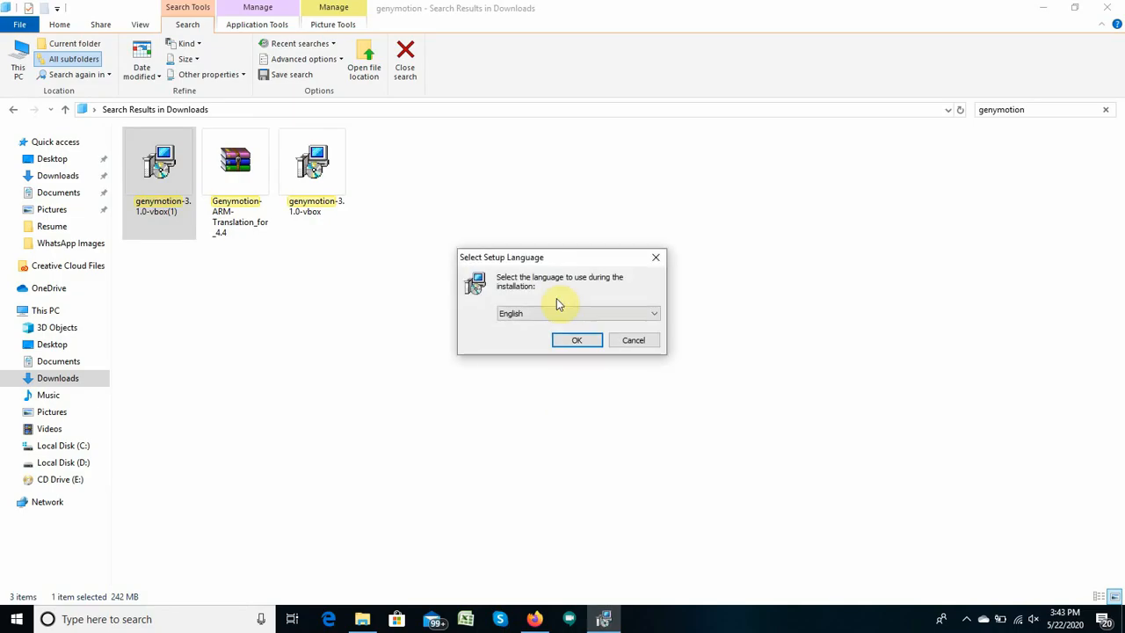
click(573, 341)
click(643, 422)
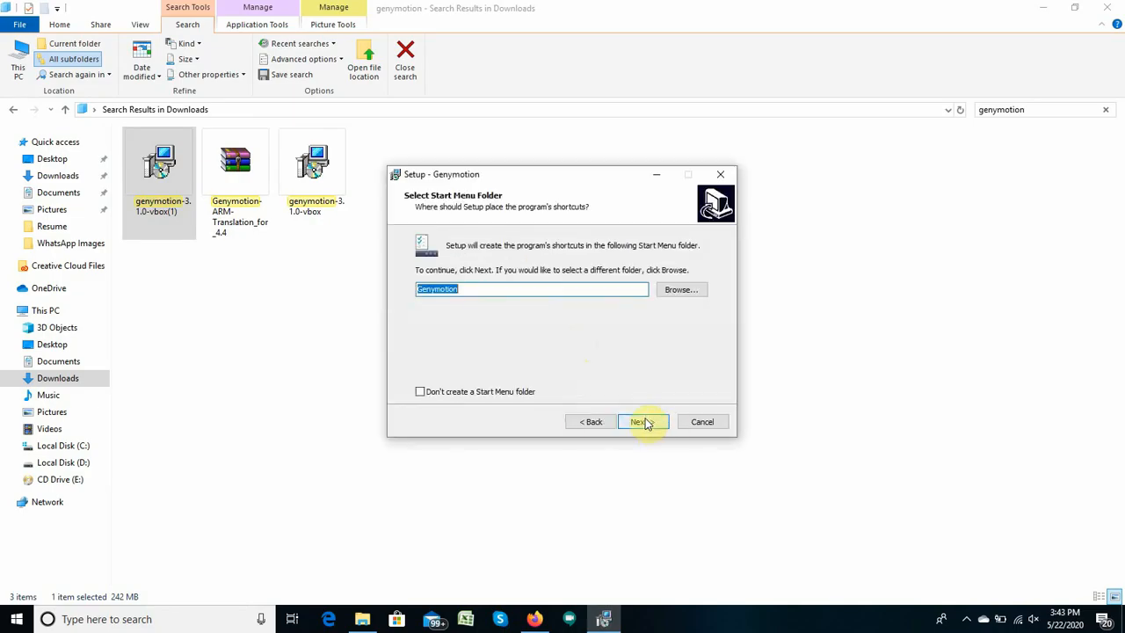
click(645, 423)
click(646, 423)
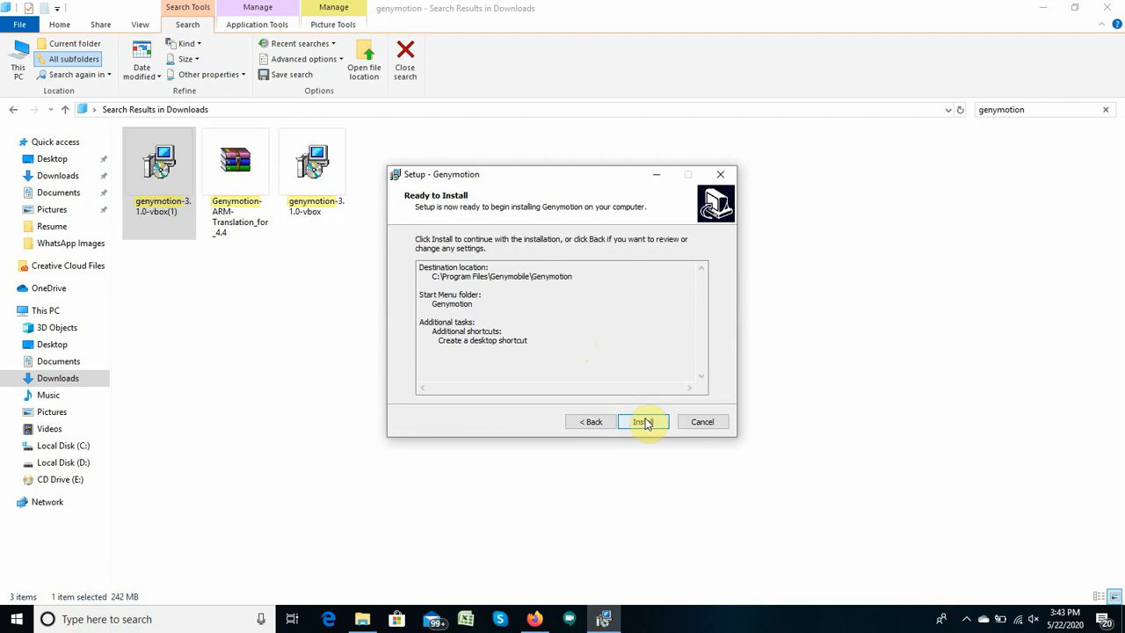
click(646, 422)
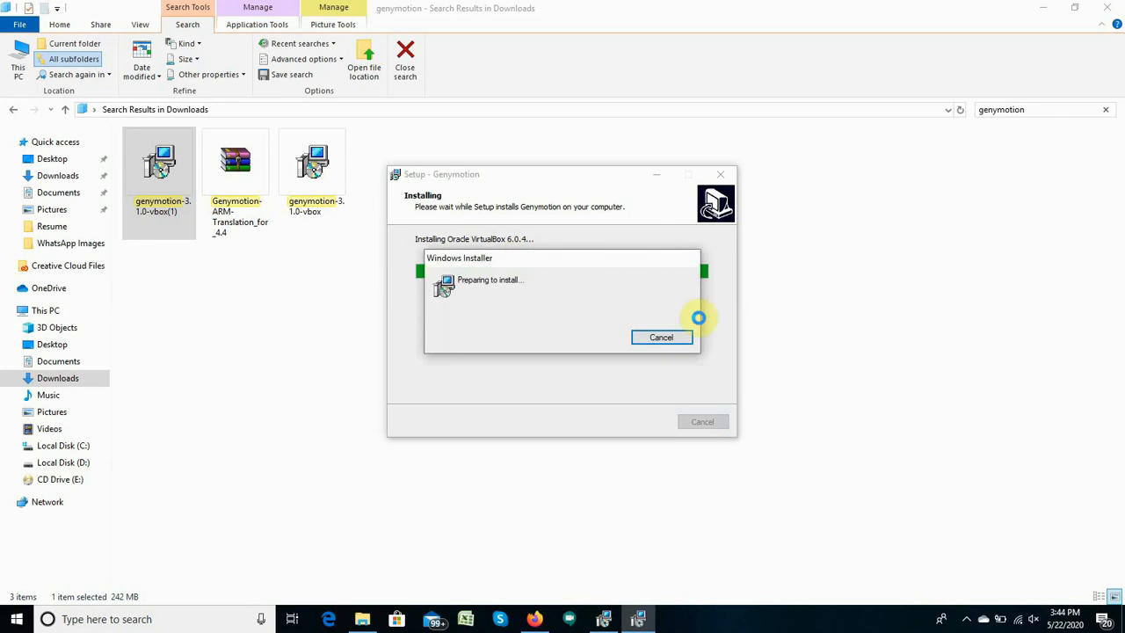
- Install Oracle VM VirtualBox 6.0.4 with the default features, location and shortcuts, accepting the network interface reset, and finish its wizard
click(626, 425)
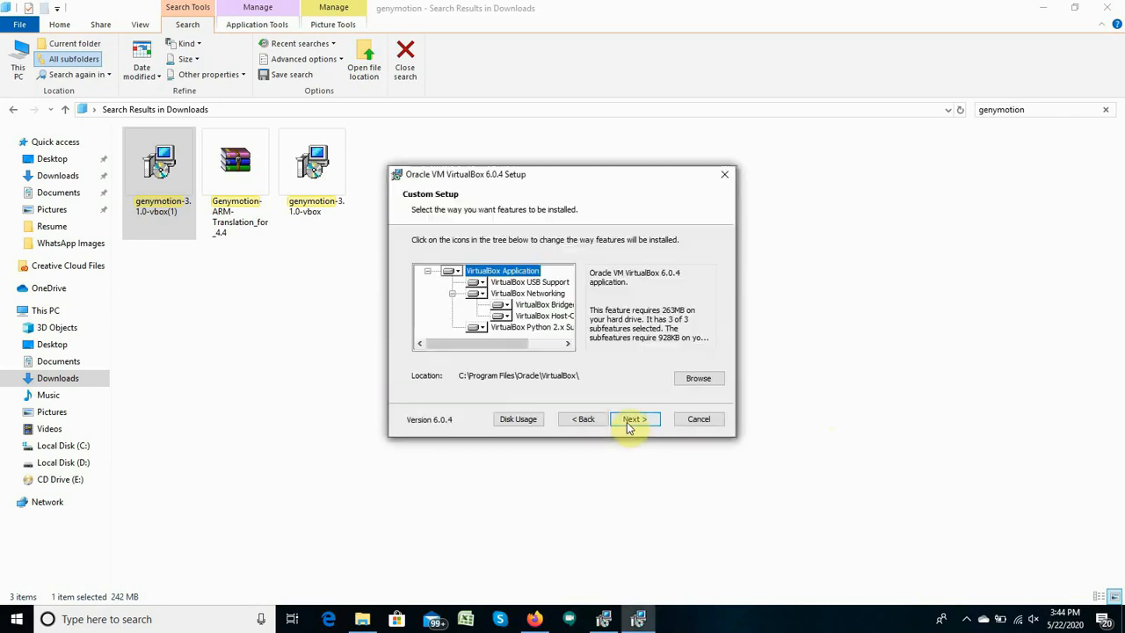
click(629, 425)
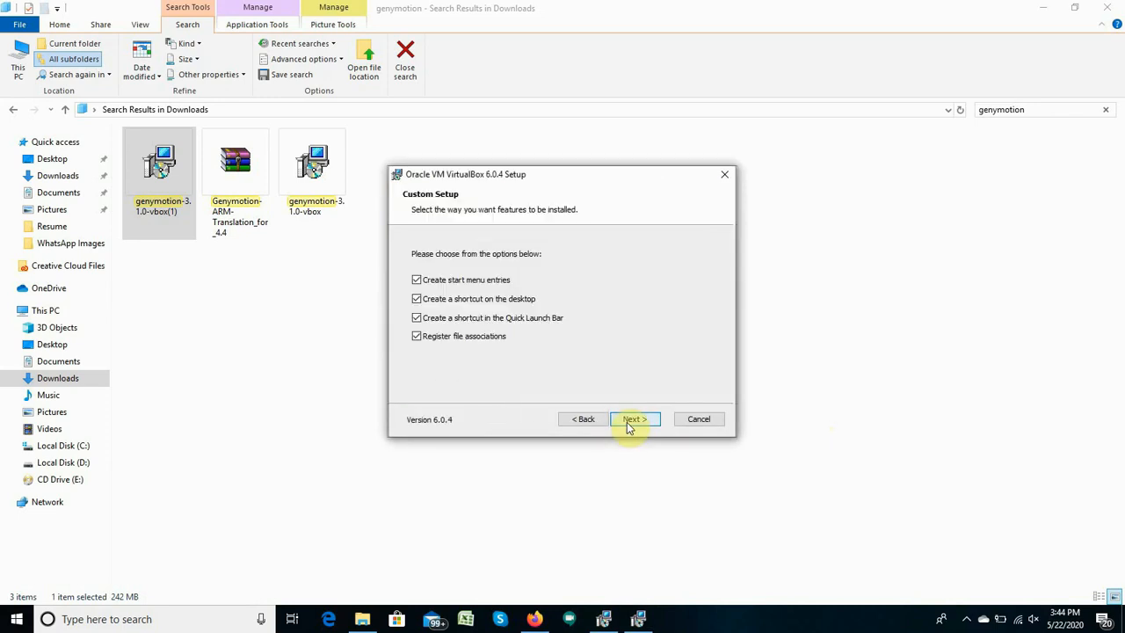
click(630, 426)
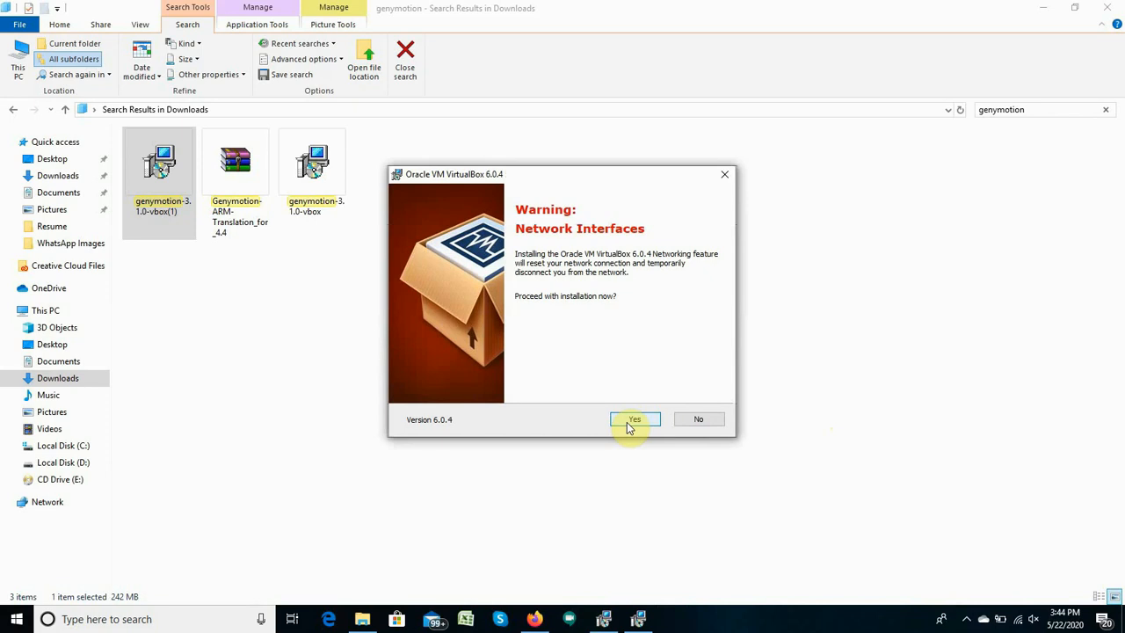
click(630, 428)
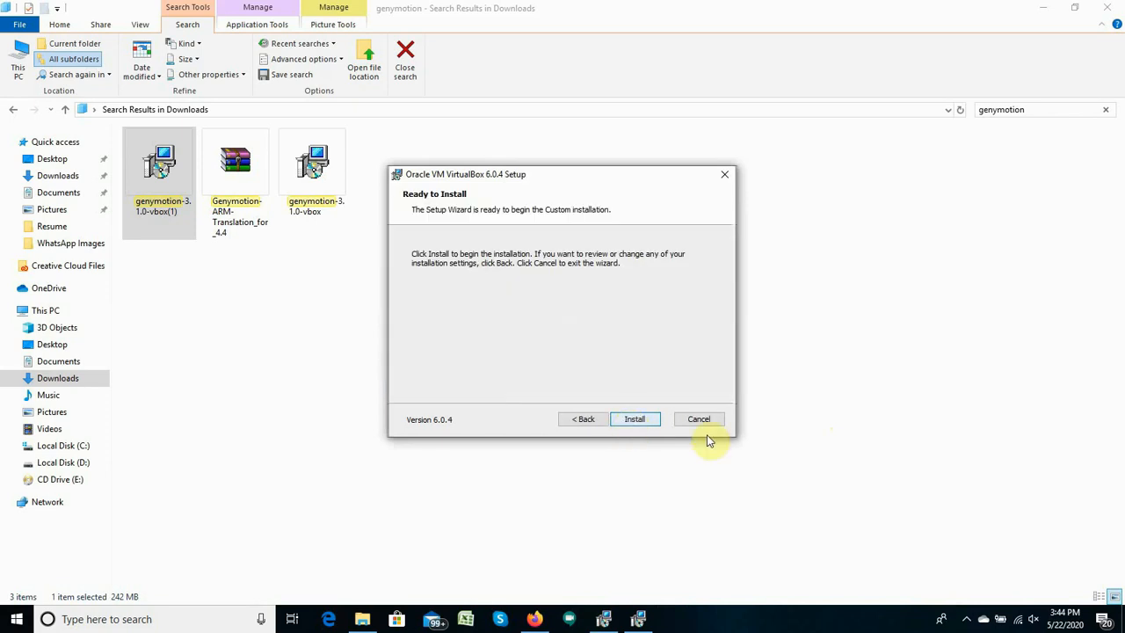
click(629, 420)
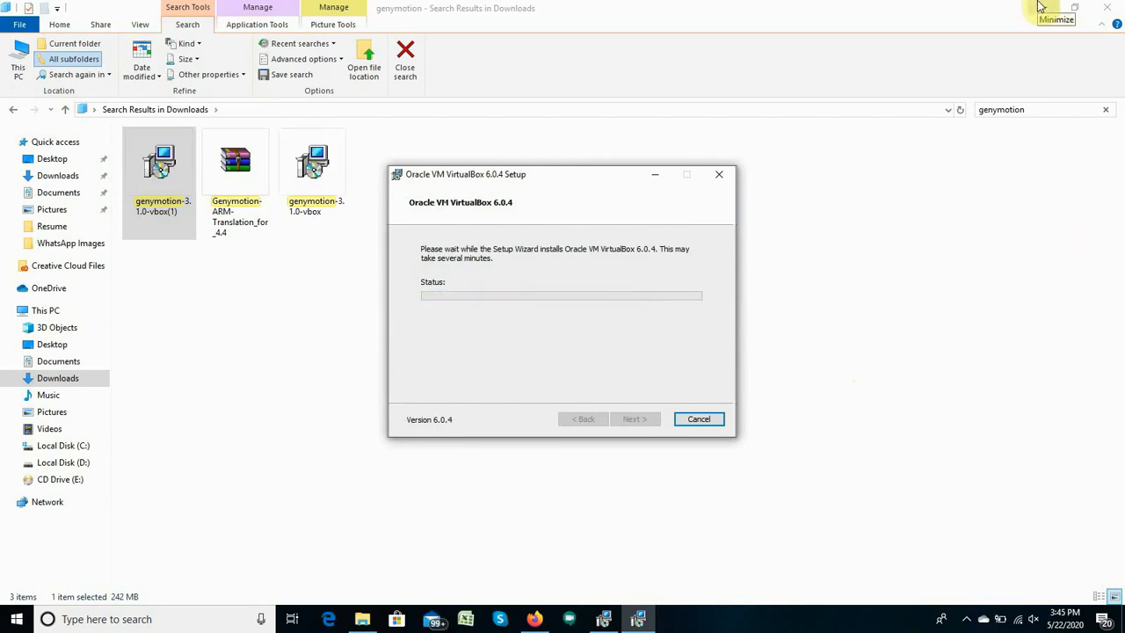
click(637, 419)
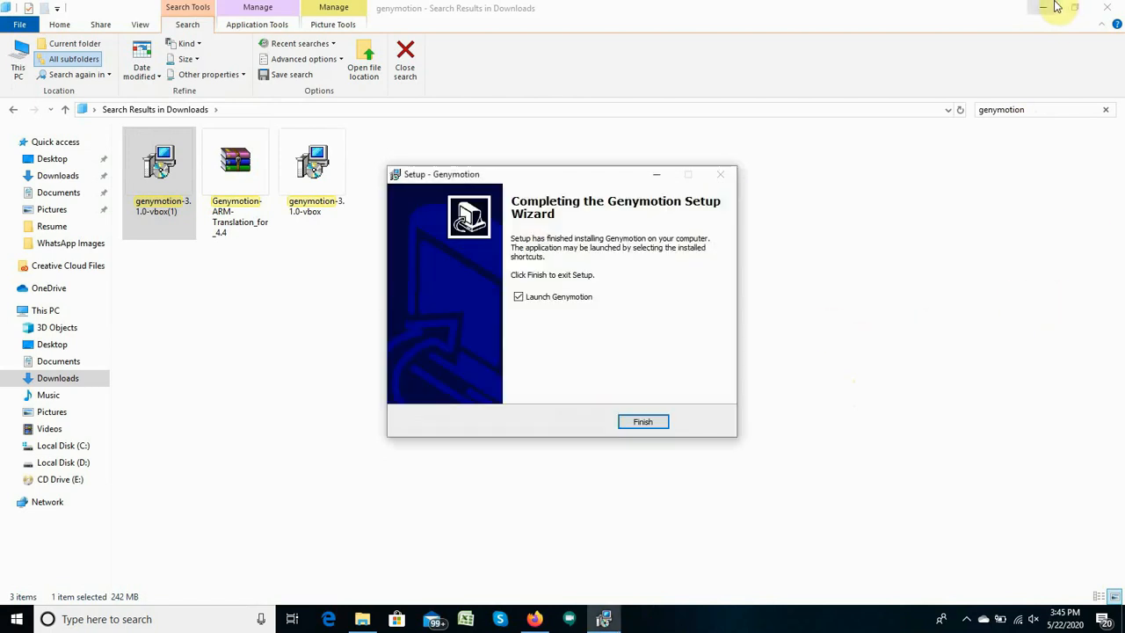
- Finish the Genymotion setup with Launch Genymotion enabled, and clear the file window, VirtualBox update notice and VirtualBox window out of the way
click(636, 420)
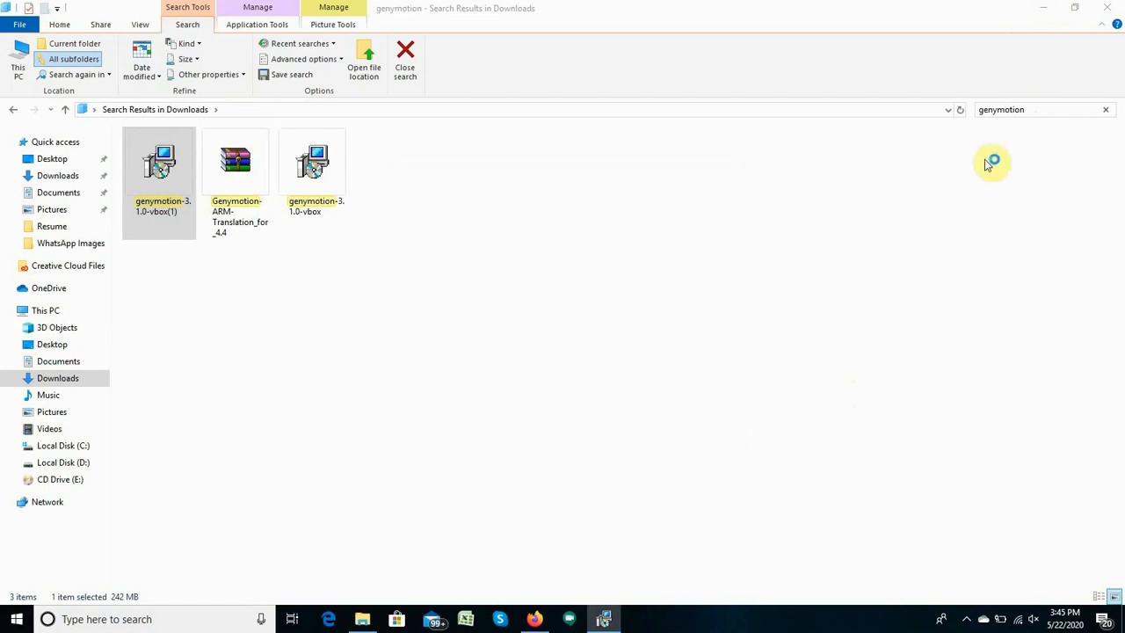
click(1047, 7)
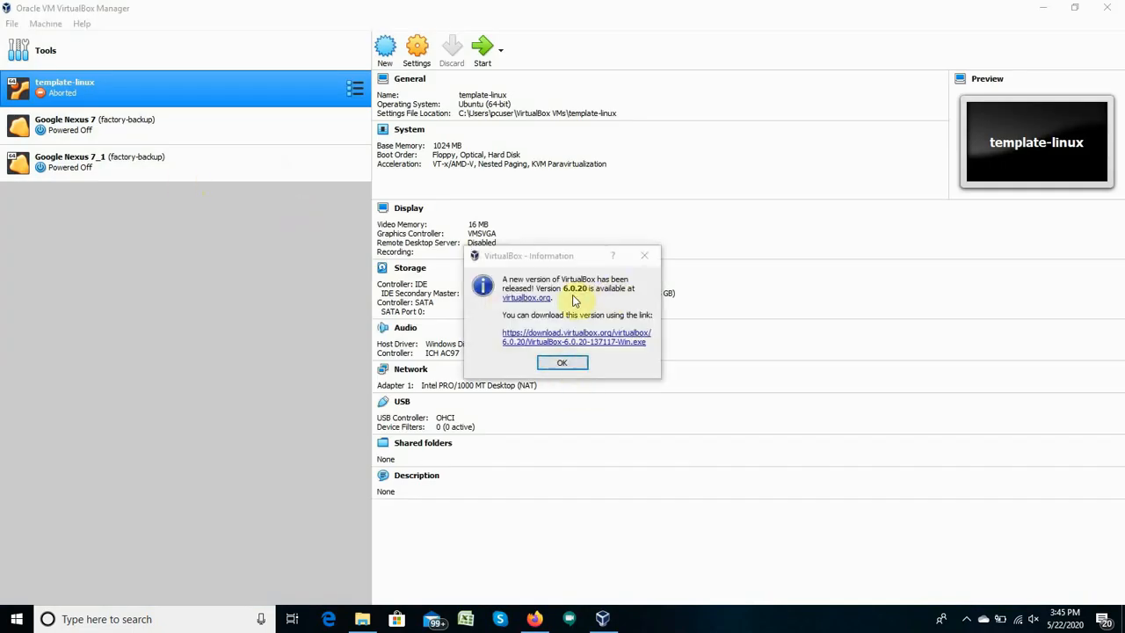
click(565, 365)
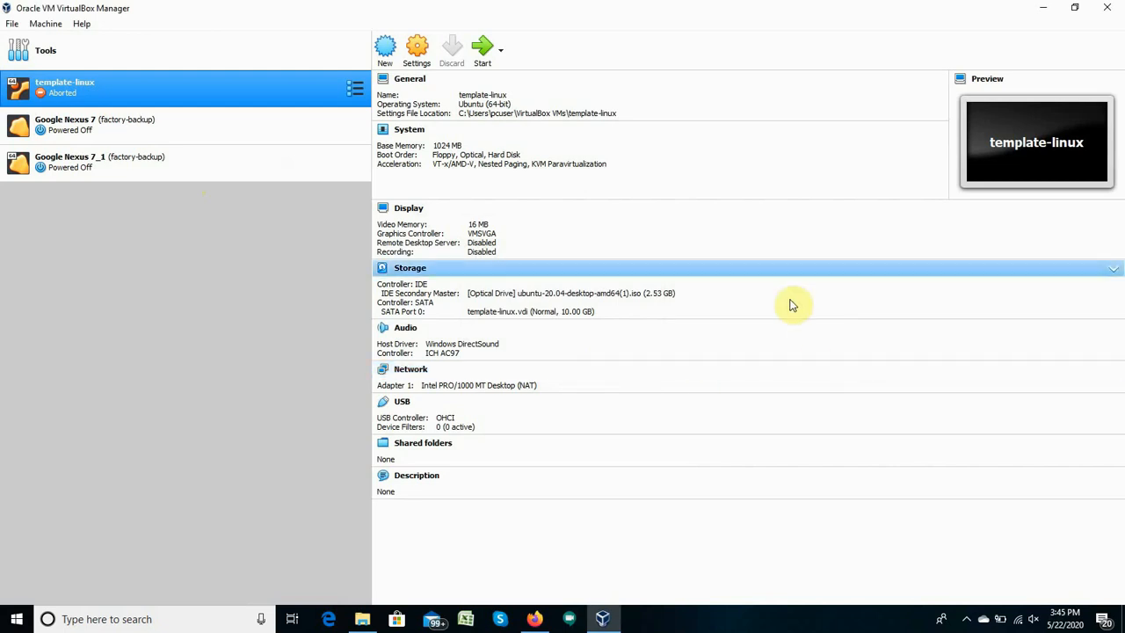
click(1042, 7)
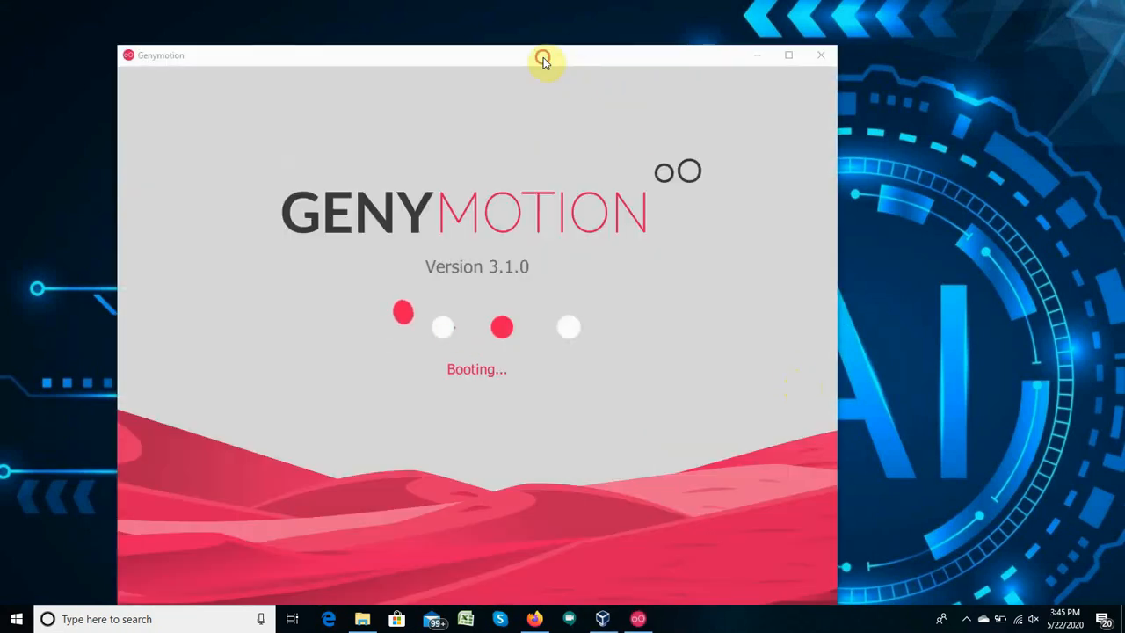
drag(530, 55, 532, 11)
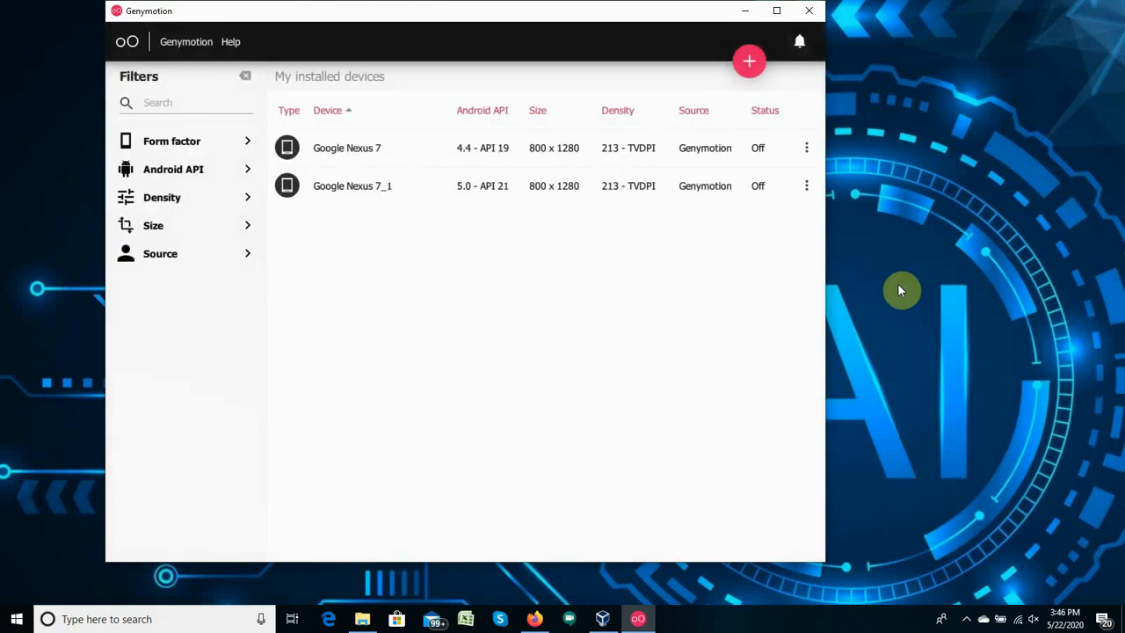
- Add a Google Nexus 4 virtual device with Android 5.0 (API 21) using the default settings, and dismiss the installation notification
click(746, 67)
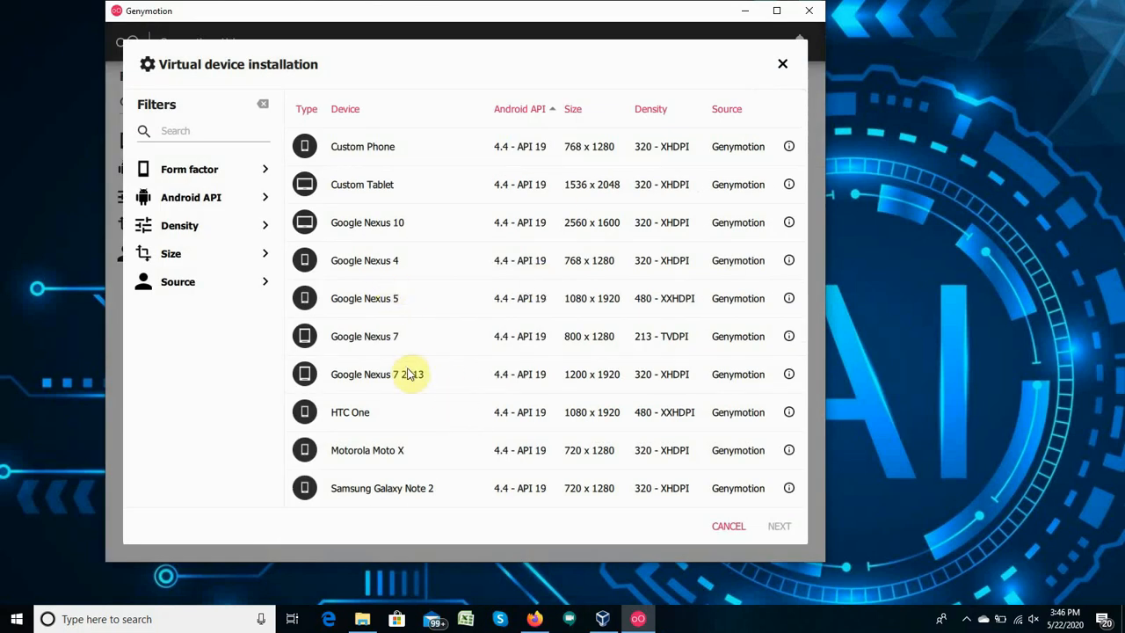
scroll(431, 429, down, 10)
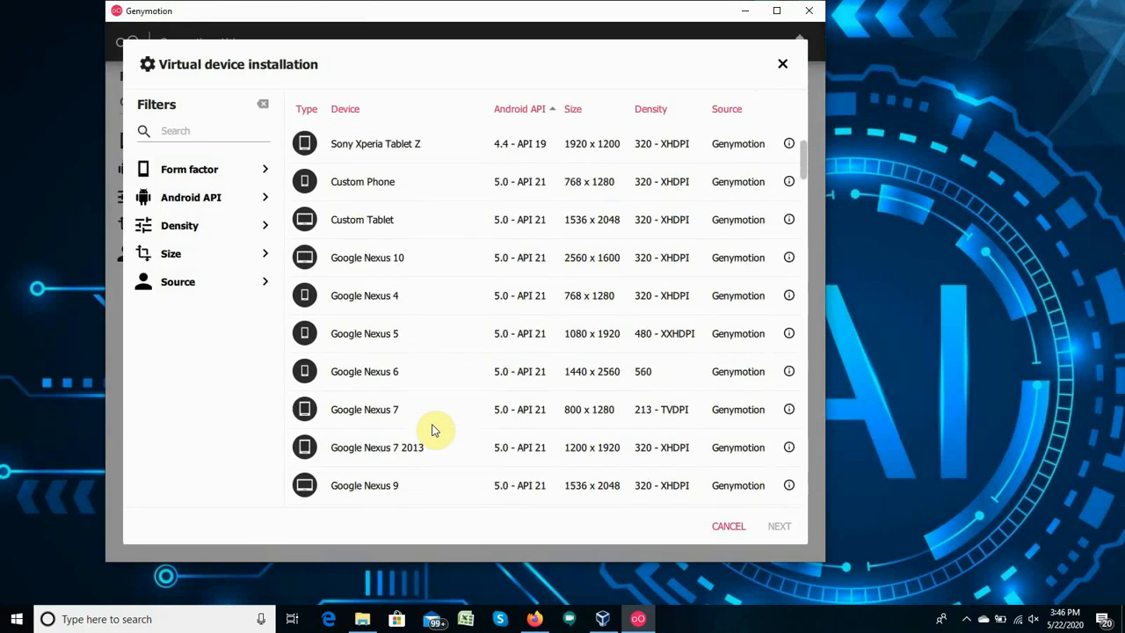
click(412, 283)
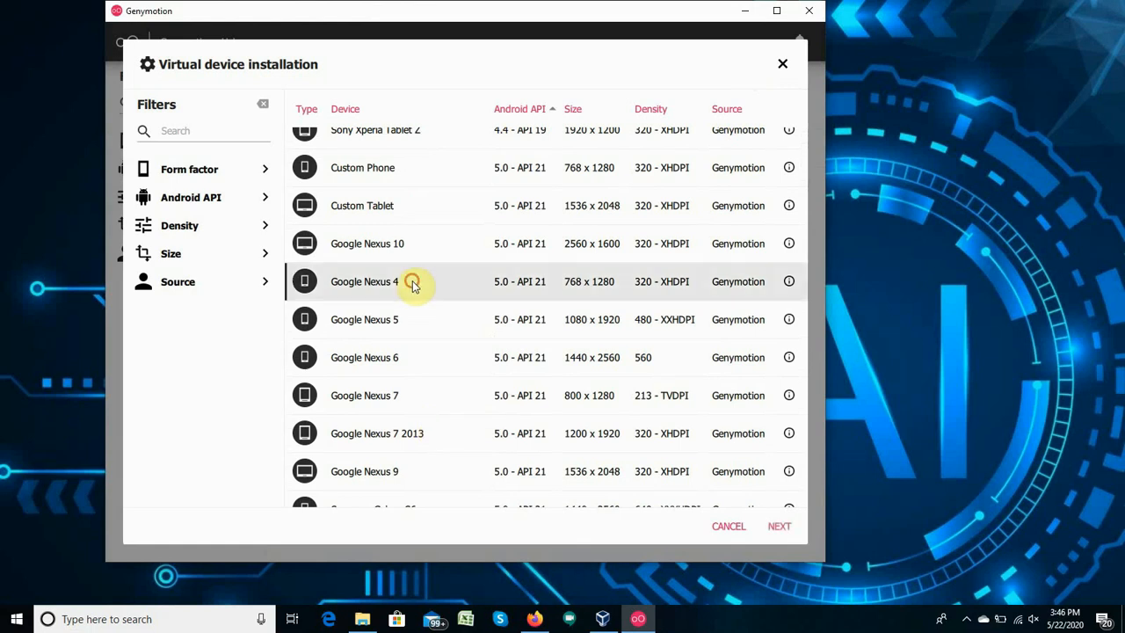
click(779, 527)
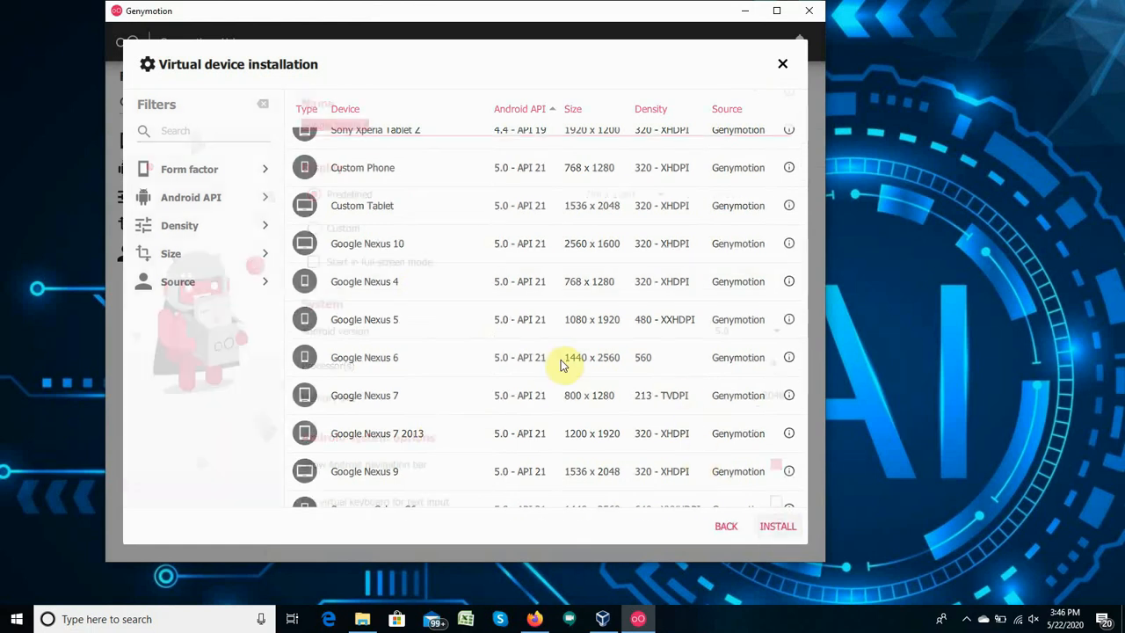
scroll(532, 369, down, 3)
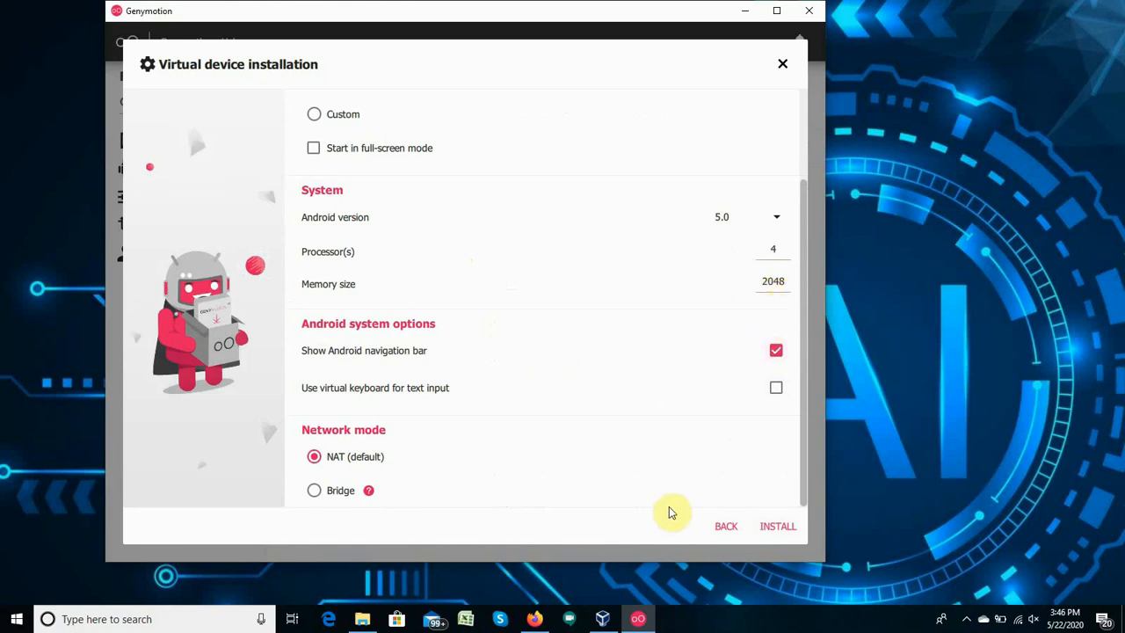
click(784, 533)
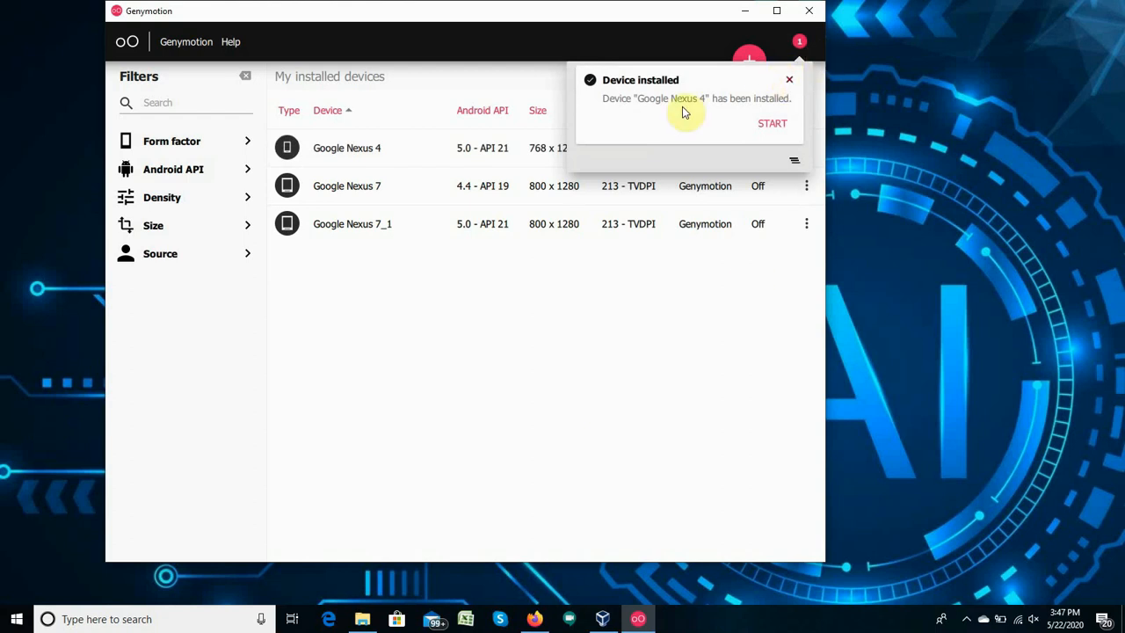
click(789, 79)
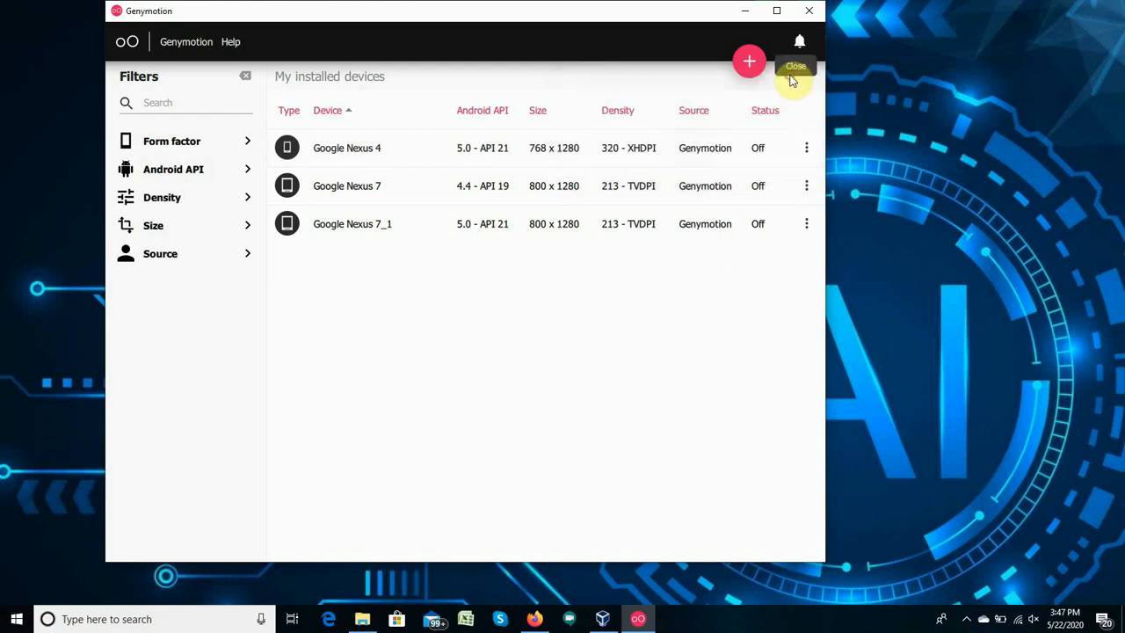
- Switch to VirtualBox Manager and open the settings of the Google Nexus 4 machine
click(745, 11)
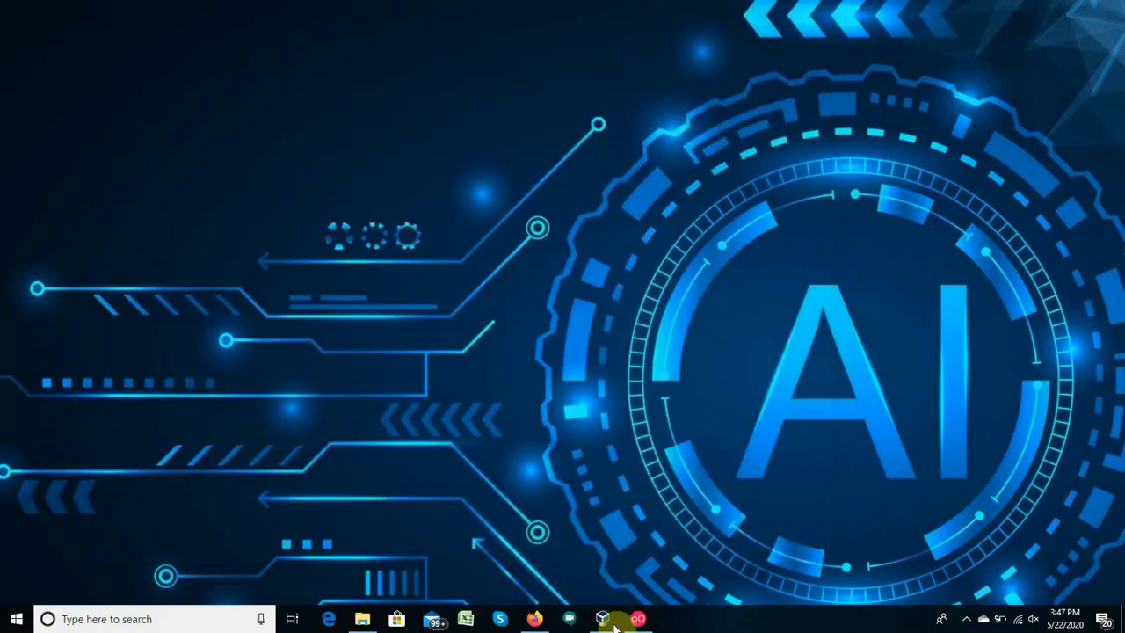
click(604, 621)
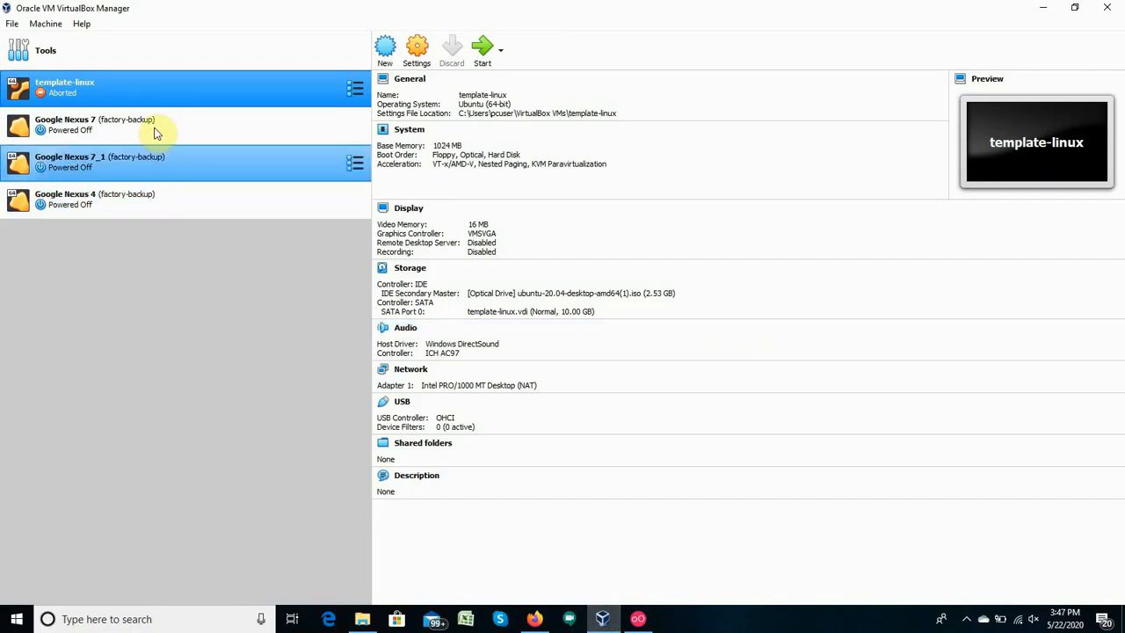
click(133, 201)
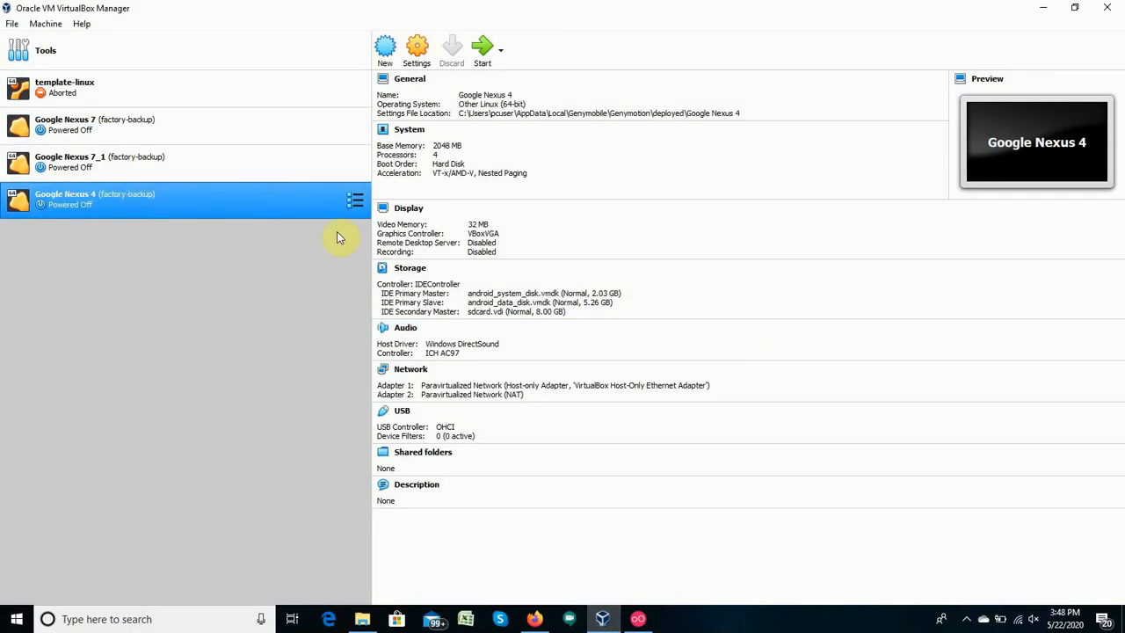
click(359, 201)
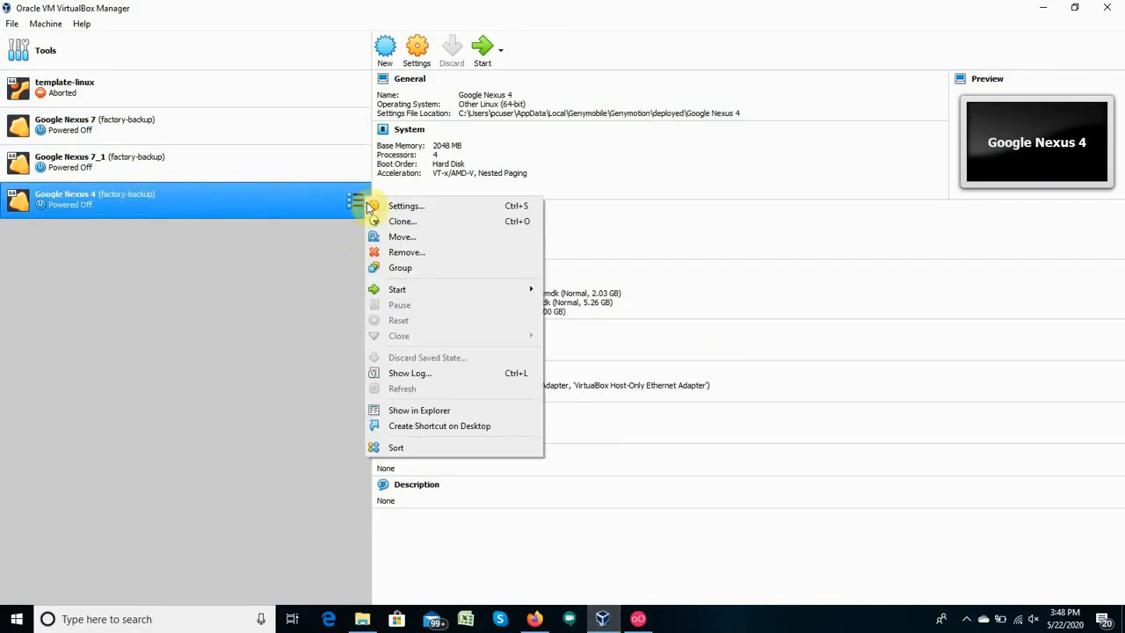
click(391, 207)
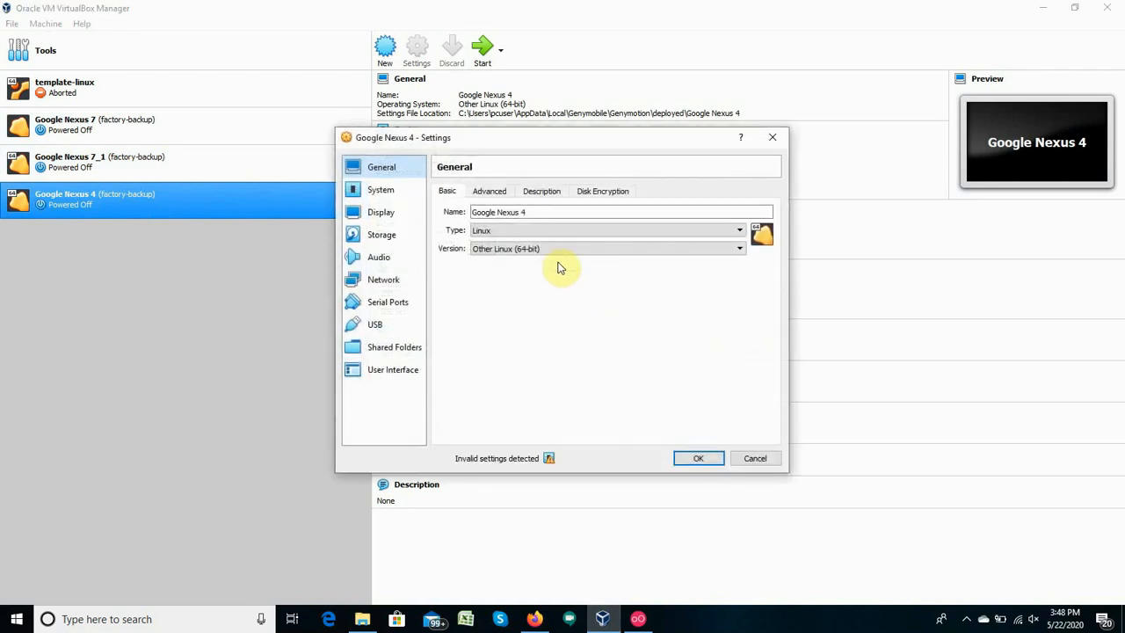
- Examine the Google Nexus 4 machine's motherboard, processor and acceleration settings, and the details of the invalid settings notice
click(381, 195)
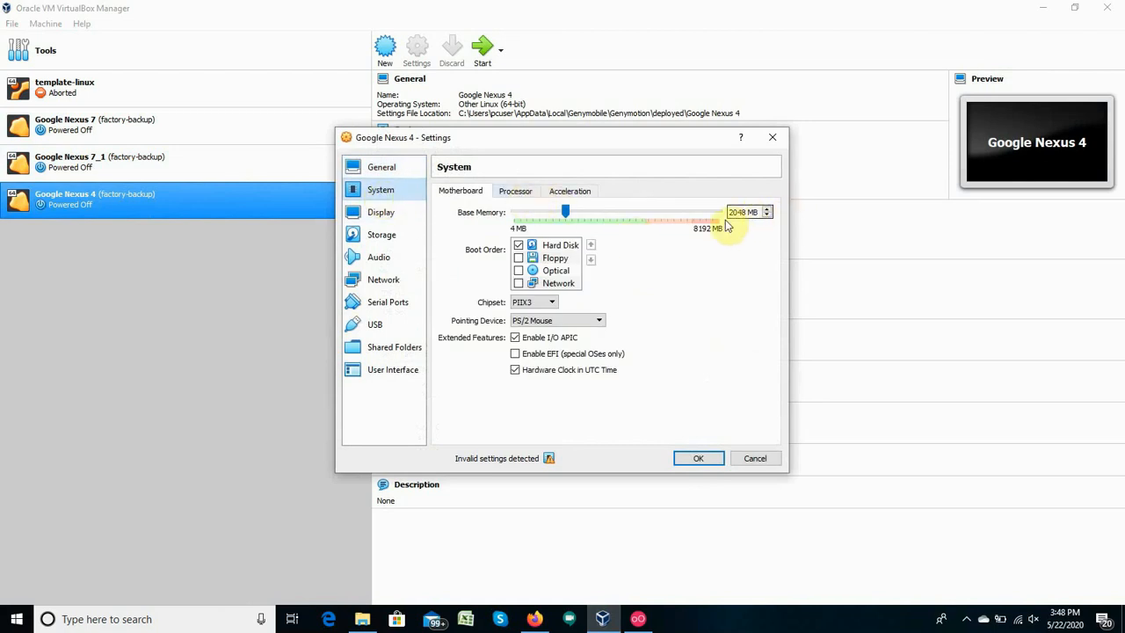
click(503, 192)
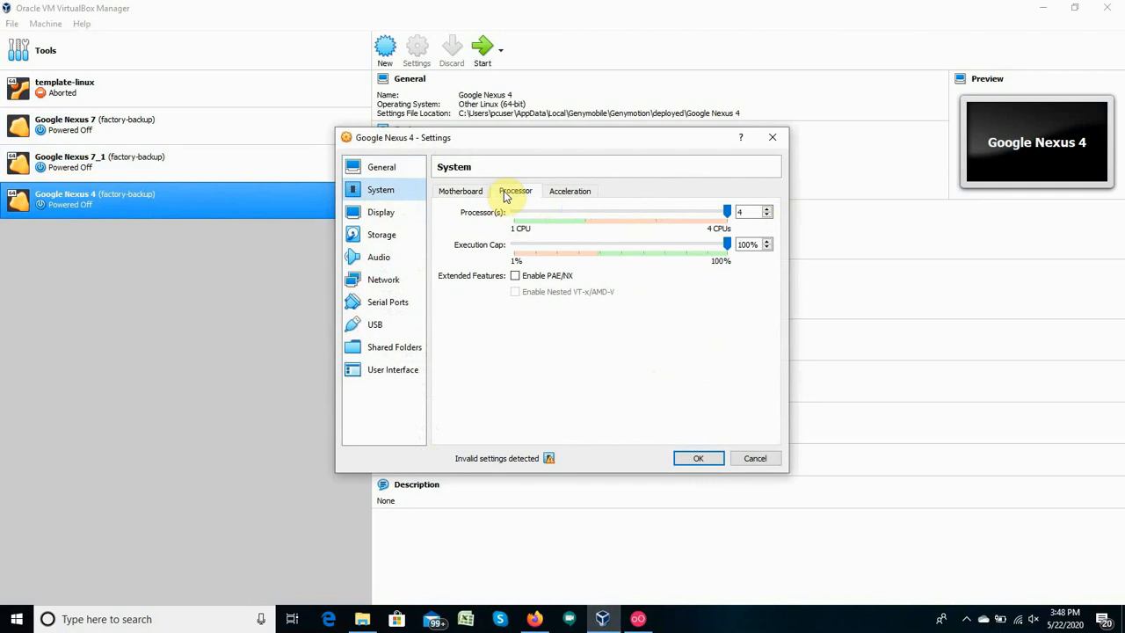
click(558, 194)
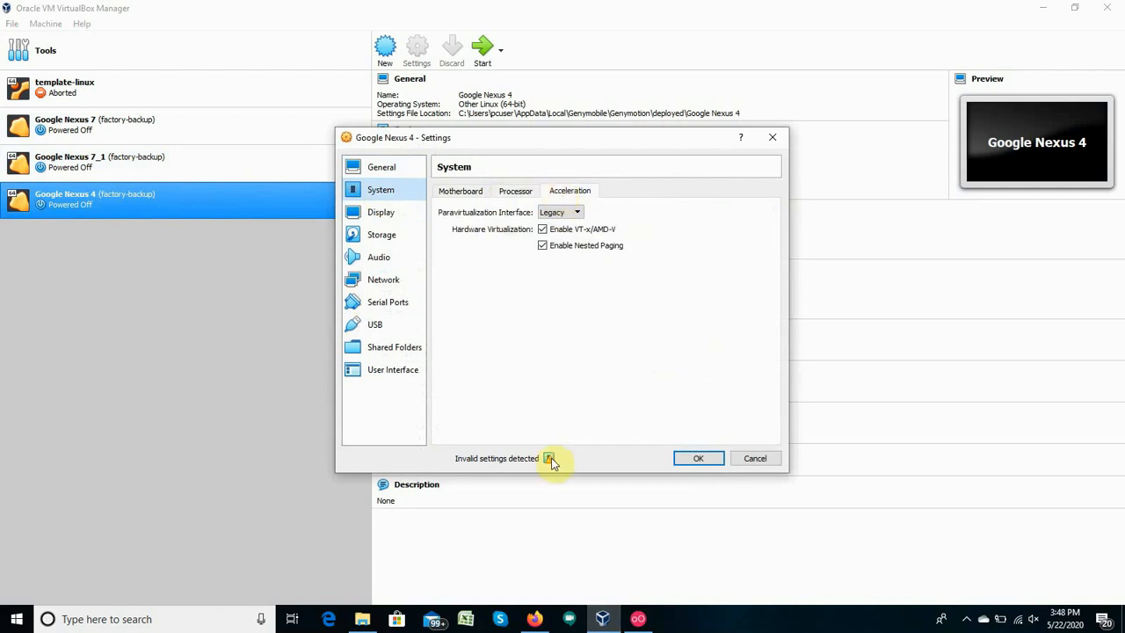
mouse_move(548, 459)
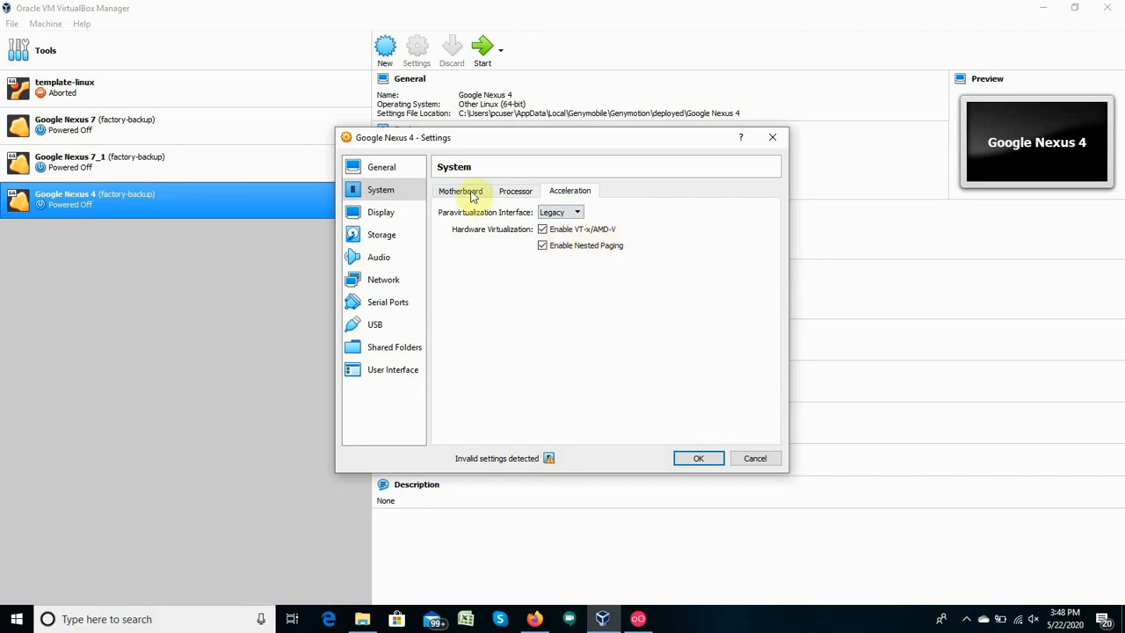
- Review the machine's display and storage settings, including the attributes of android_system_disk.vmdk and android_data_disk.vmdk
click(378, 216)
click(380, 239)
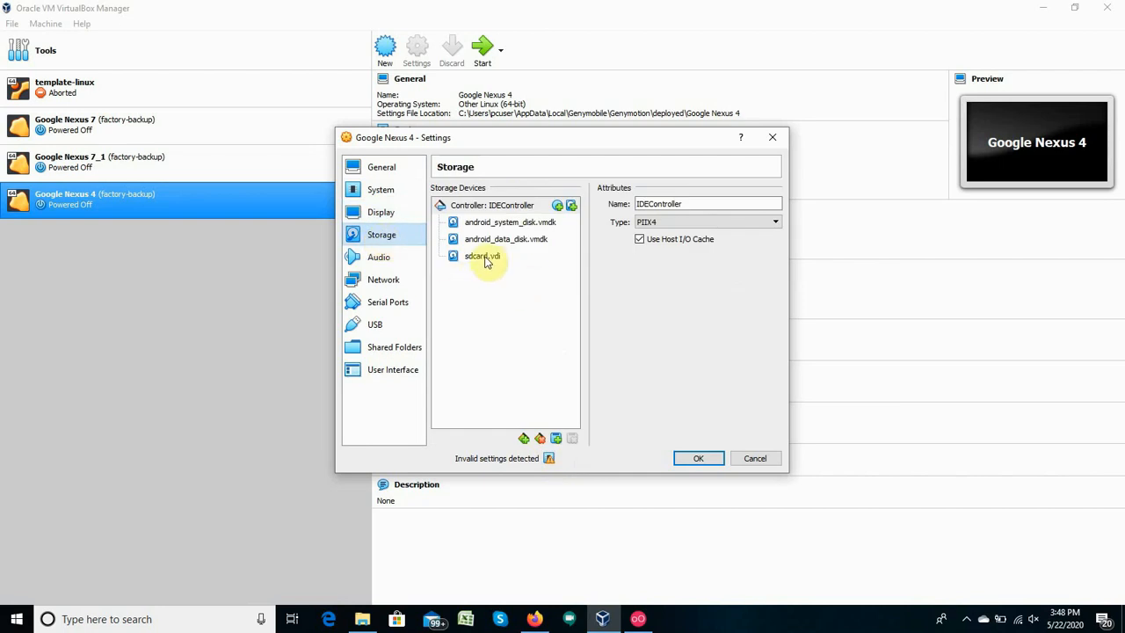
click(479, 222)
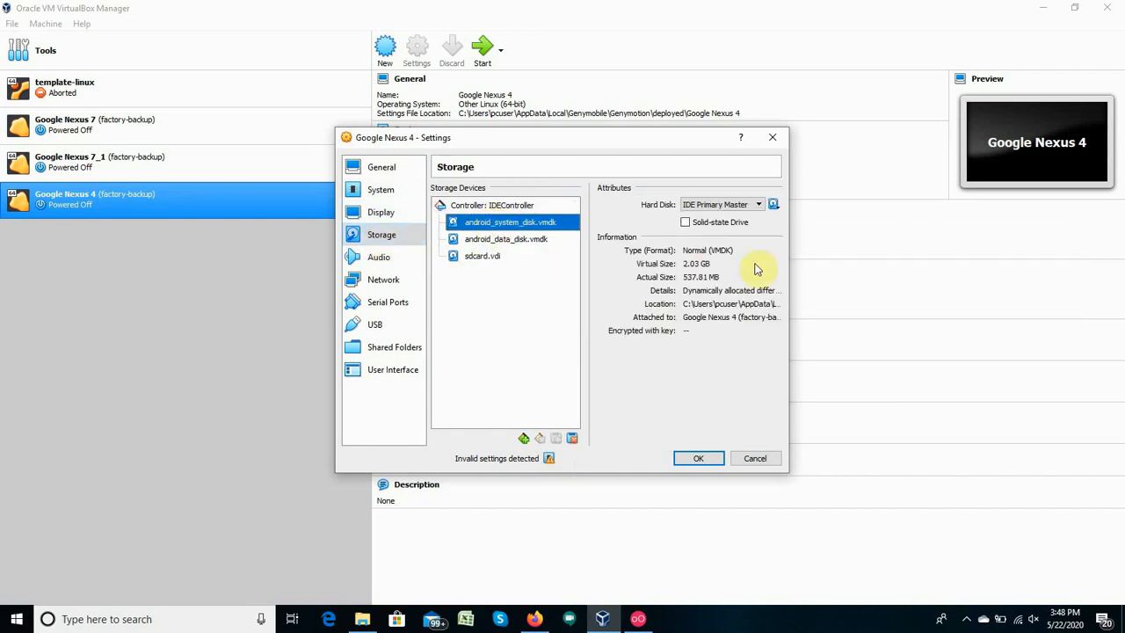
click(519, 243)
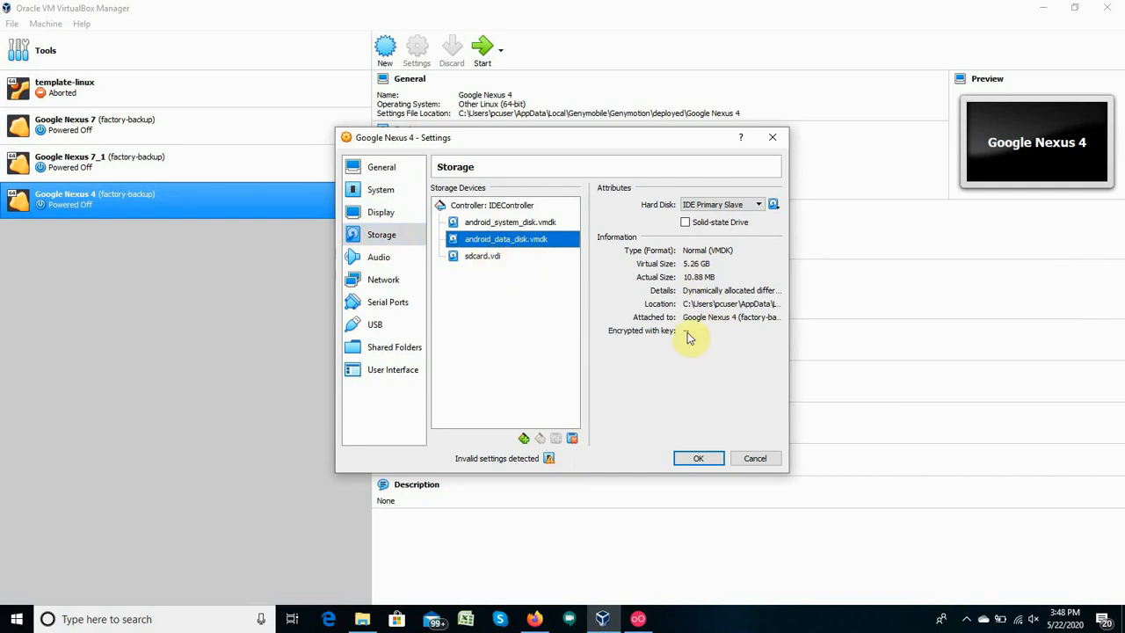
- Review the network attachment and advanced options of Adapter 1 and Adapter 2, and close the machine's settings with acceptance
click(373, 278)
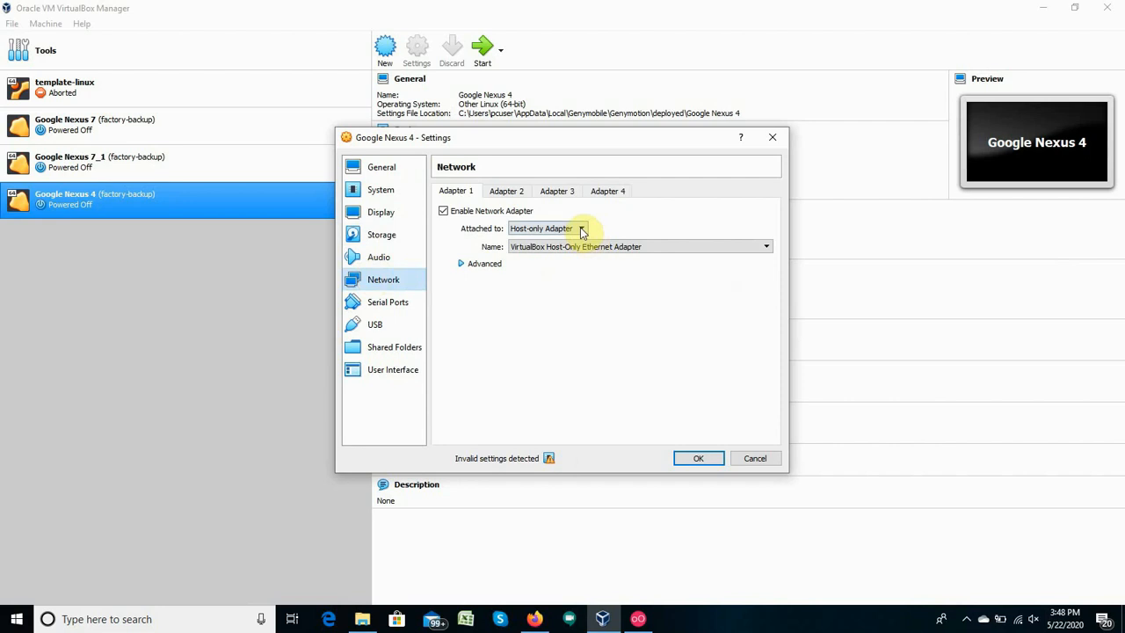
click(614, 248)
click(615, 253)
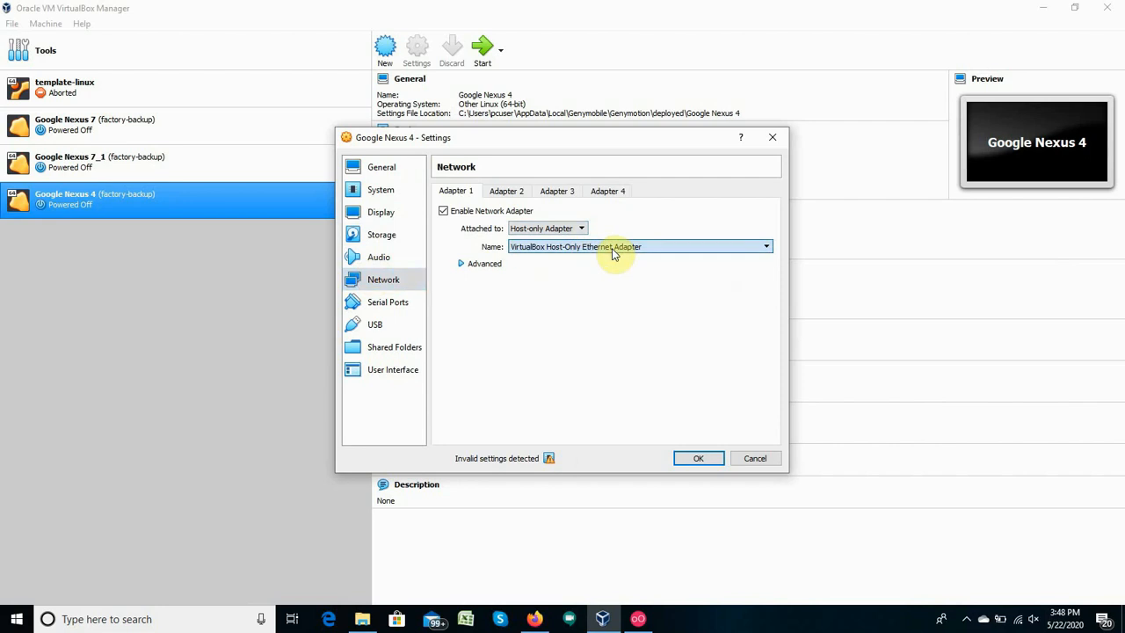
click(507, 194)
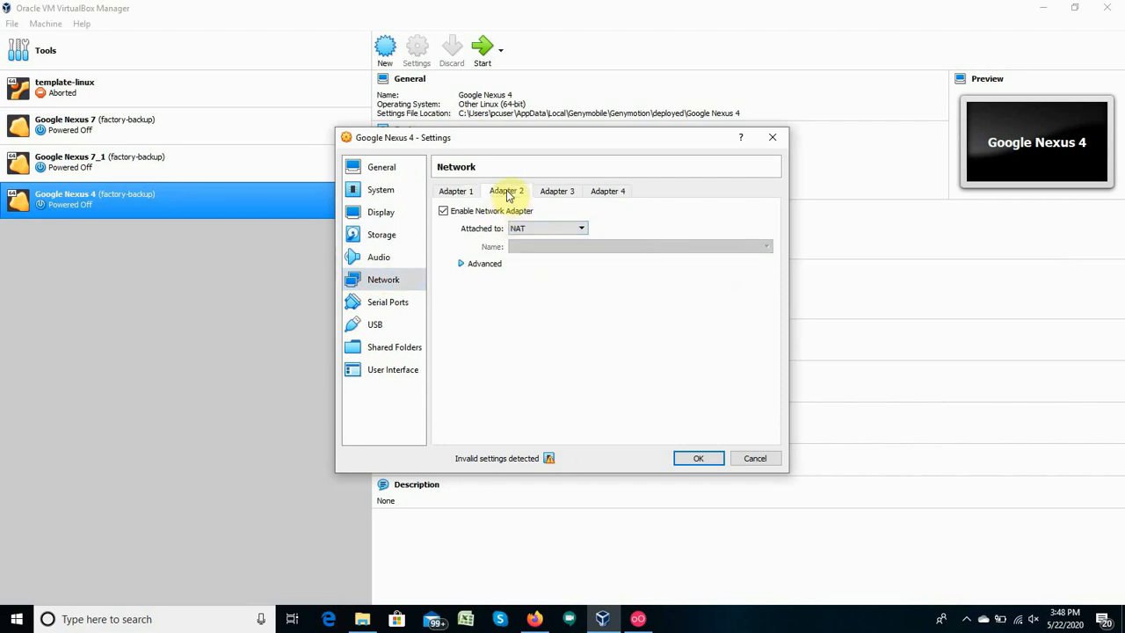
click(558, 230)
click(556, 233)
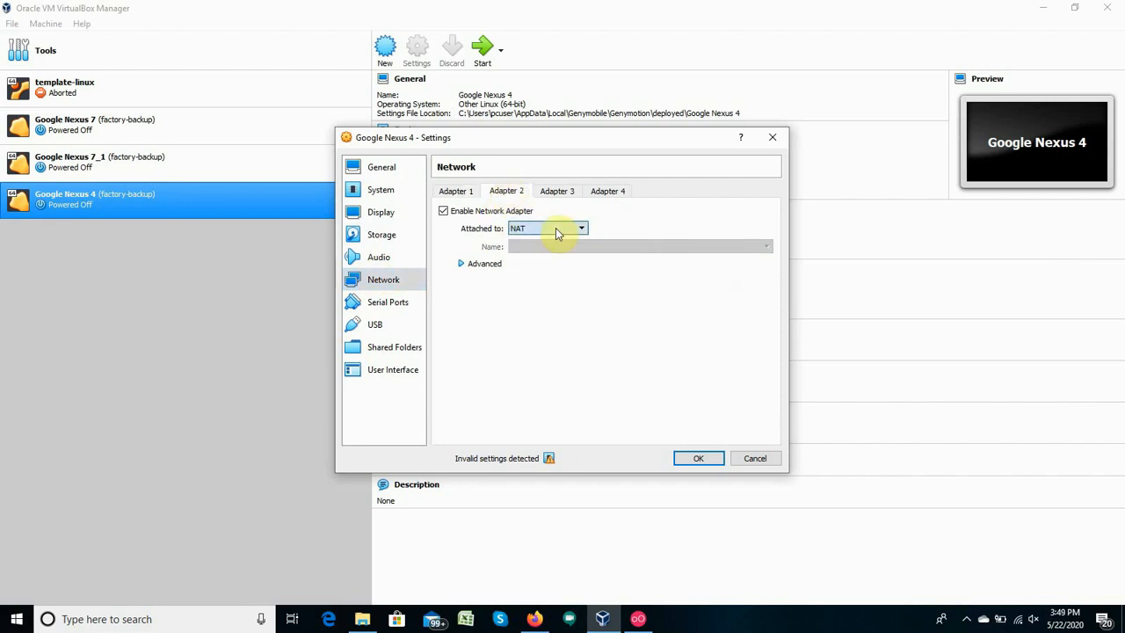
click(462, 266)
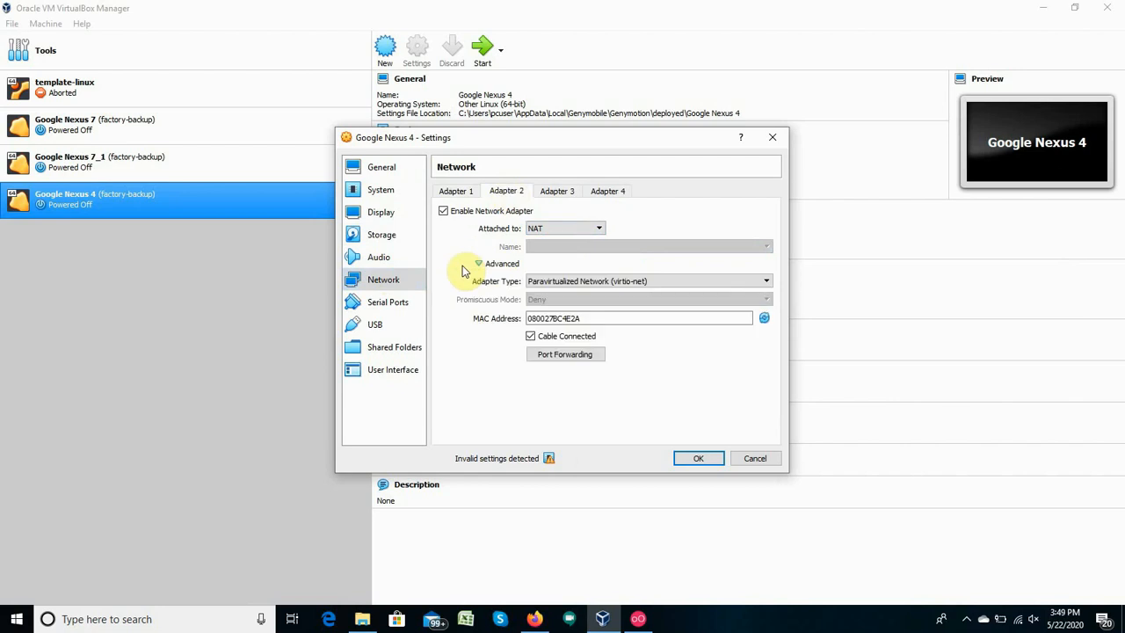
click(480, 266)
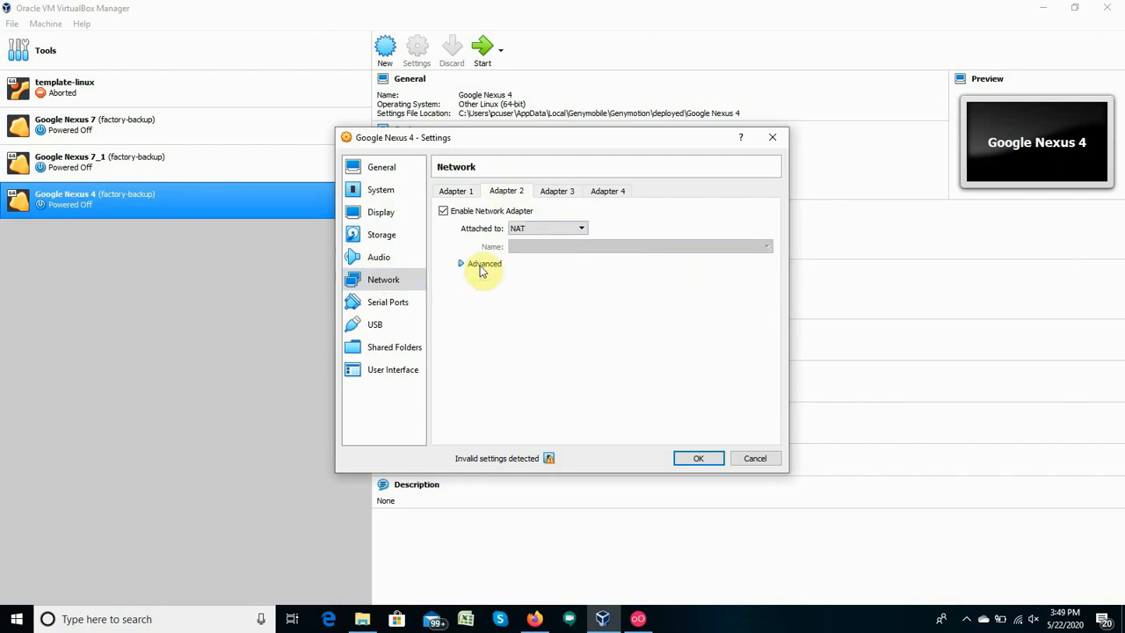
click(453, 192)
click(462, 264)
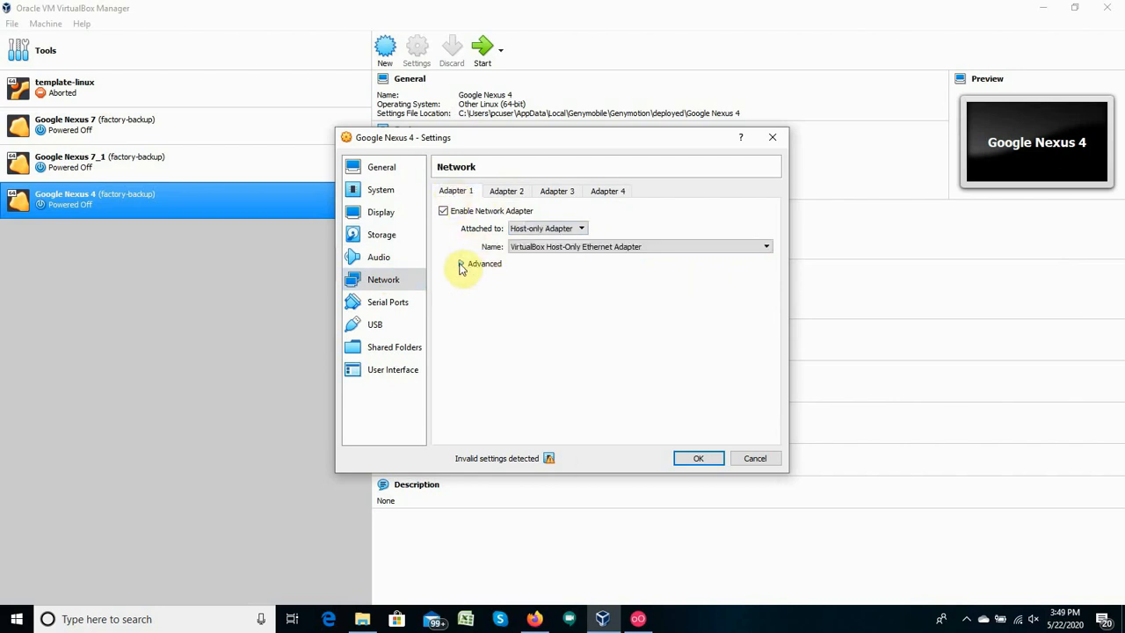
click(477, 264)
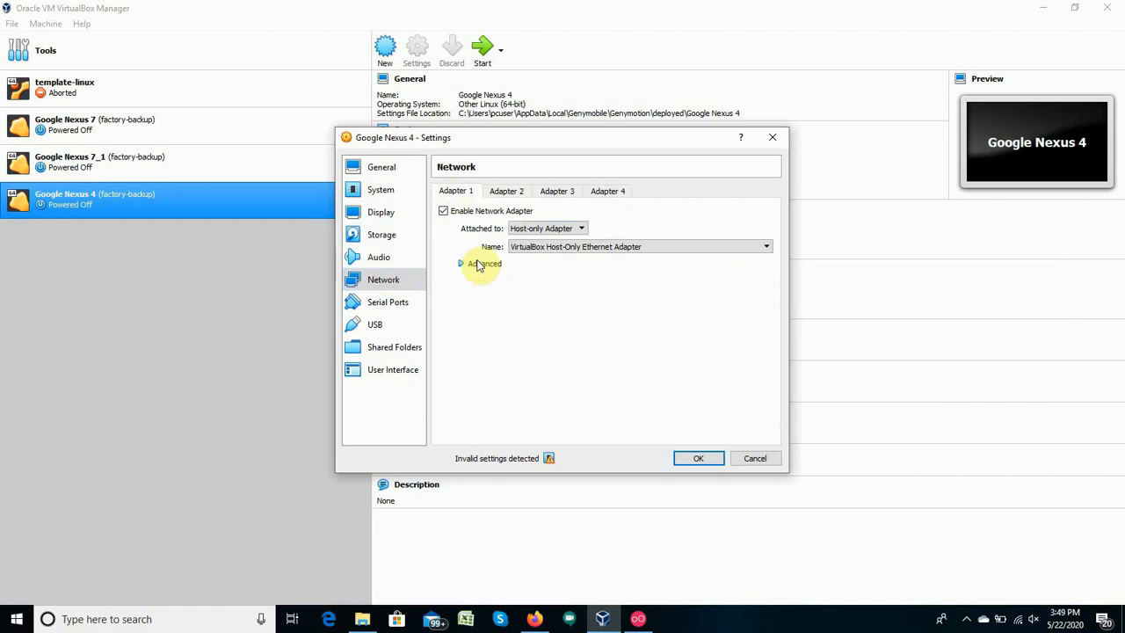
click(698, 460)
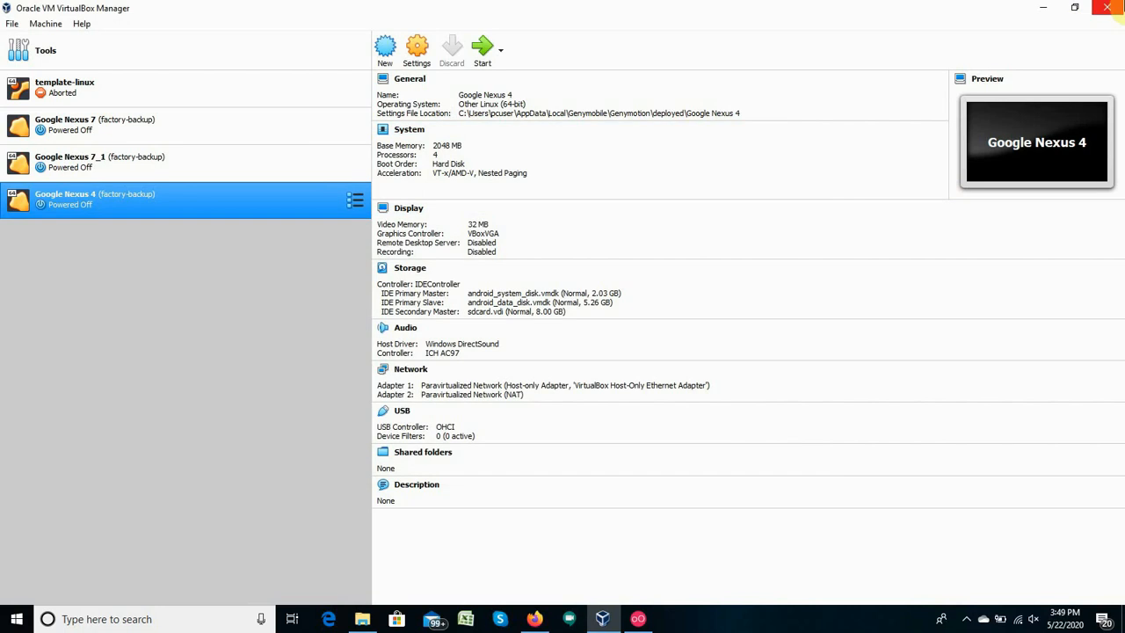
- Close VirtualBox Manager and the Genymotion window
click(1109, 8)
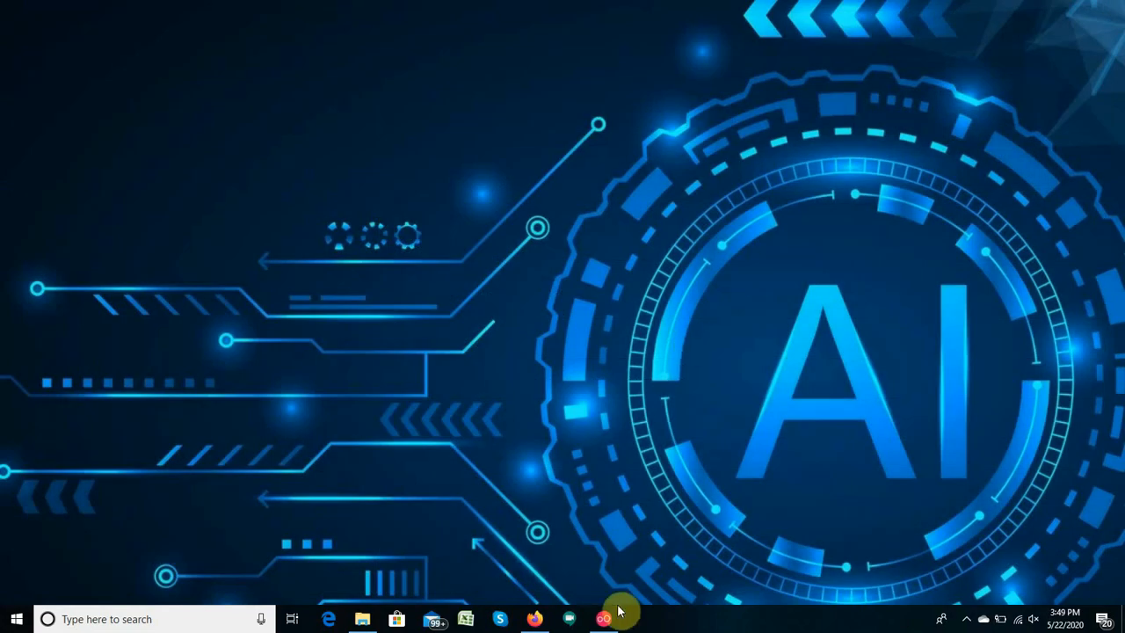
click(607, 621)
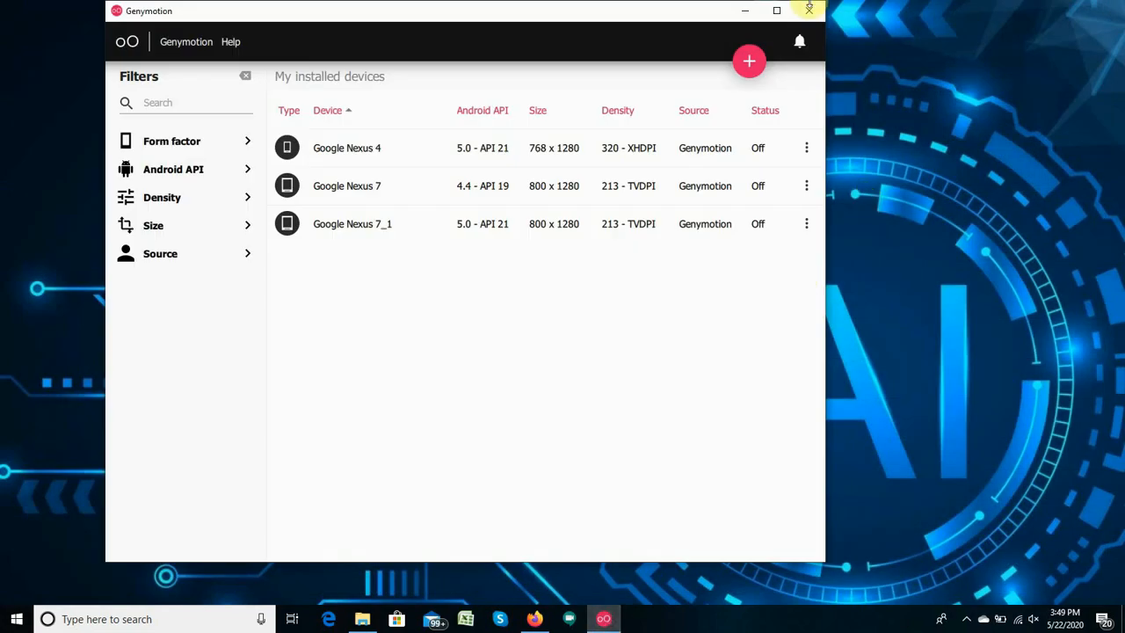
click(813, 12)
- Switch to Firefox and read the article on switching between Hyper-V and VirtualBox on Windows, including its bcdedit boot profile commands
click(536, 617)
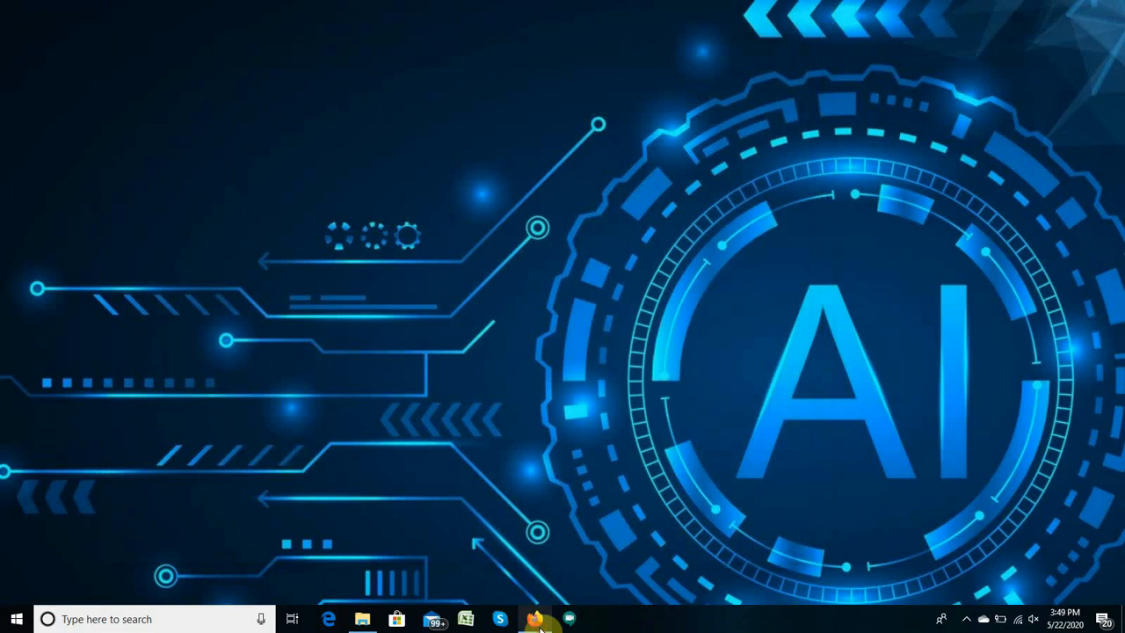
click(251, 10)
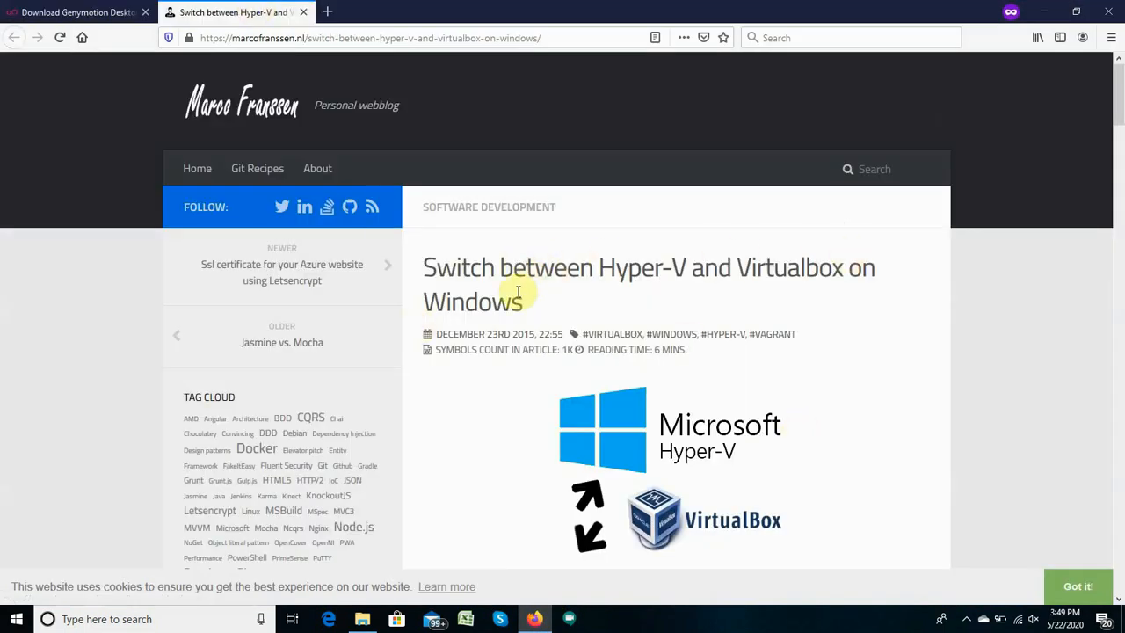
scroll(939, 457, down, 5)
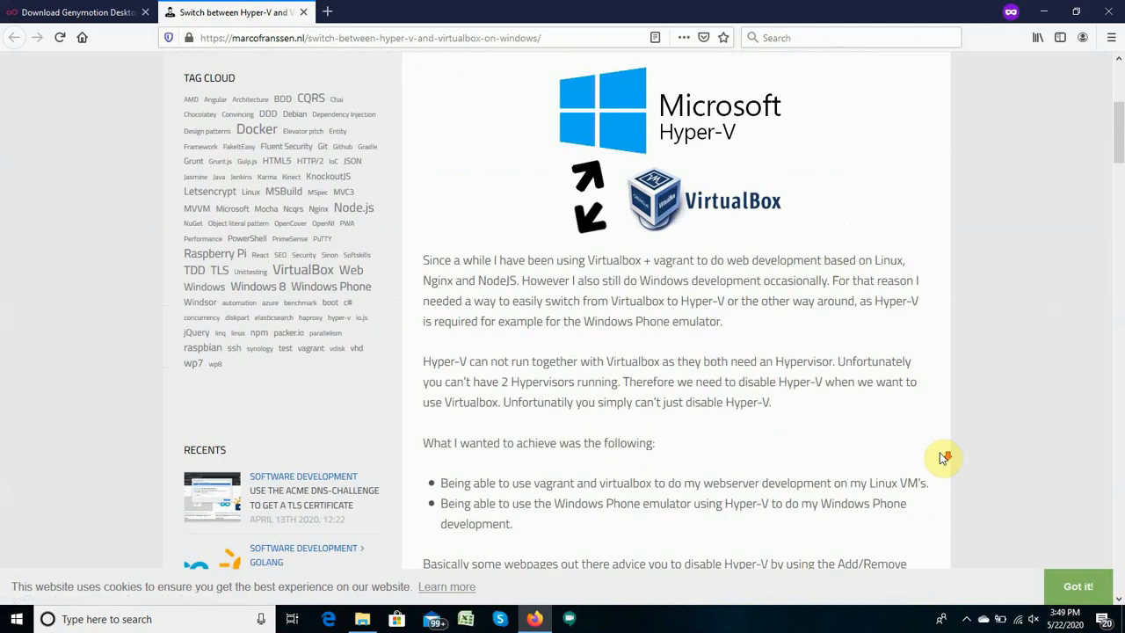
scroll(940, 457, down, 3)
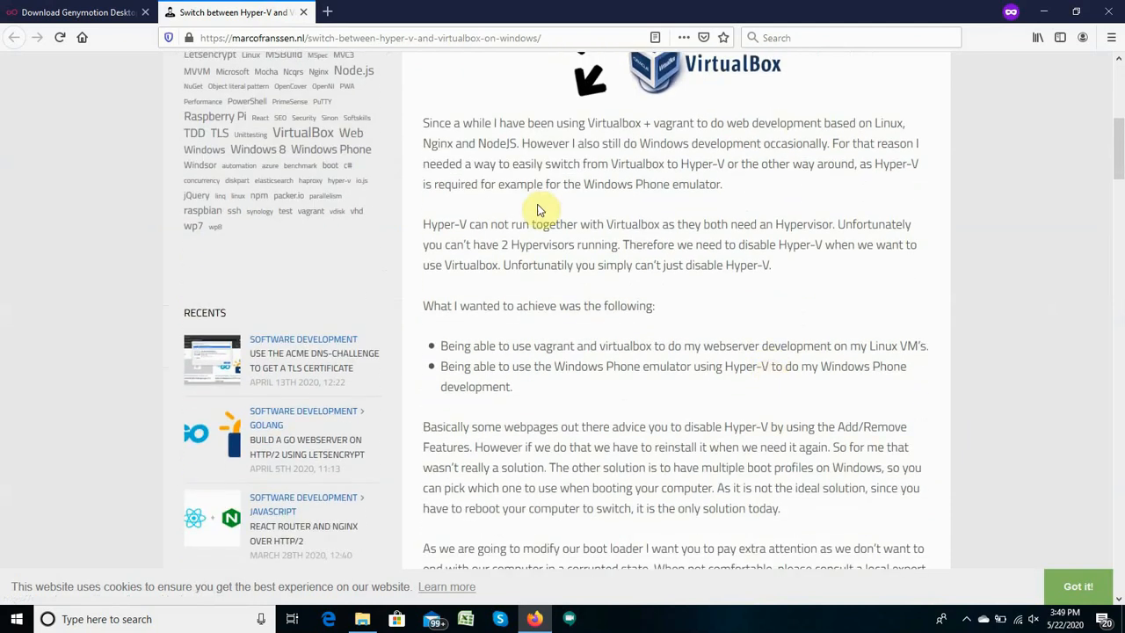
scroll(648, 389, down, 4)
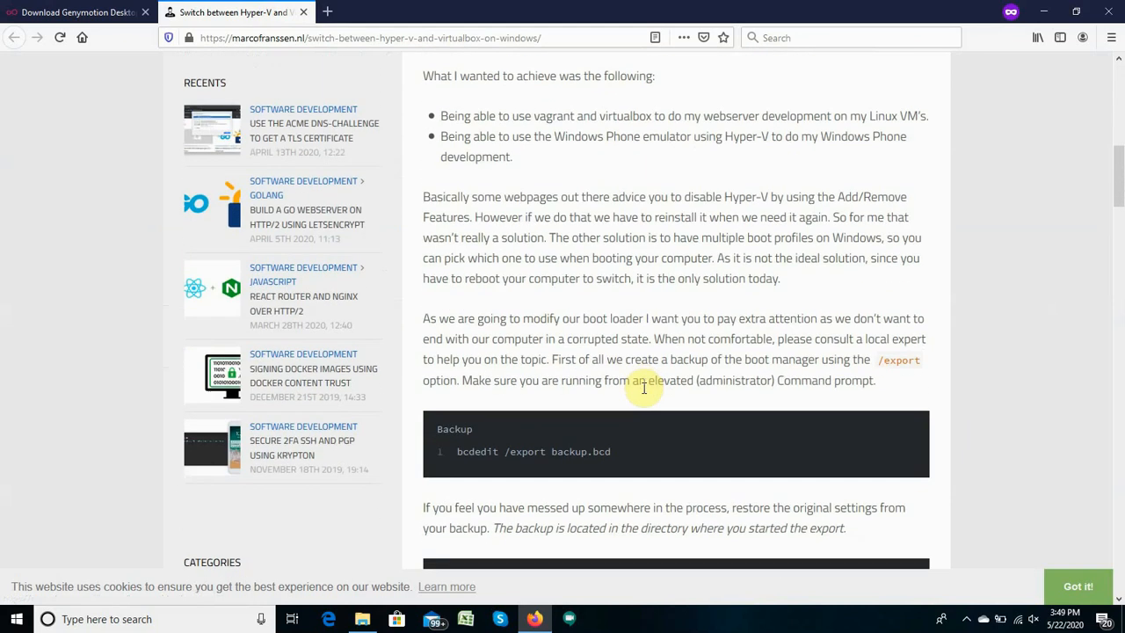
scroll(643, 387, down, 3)
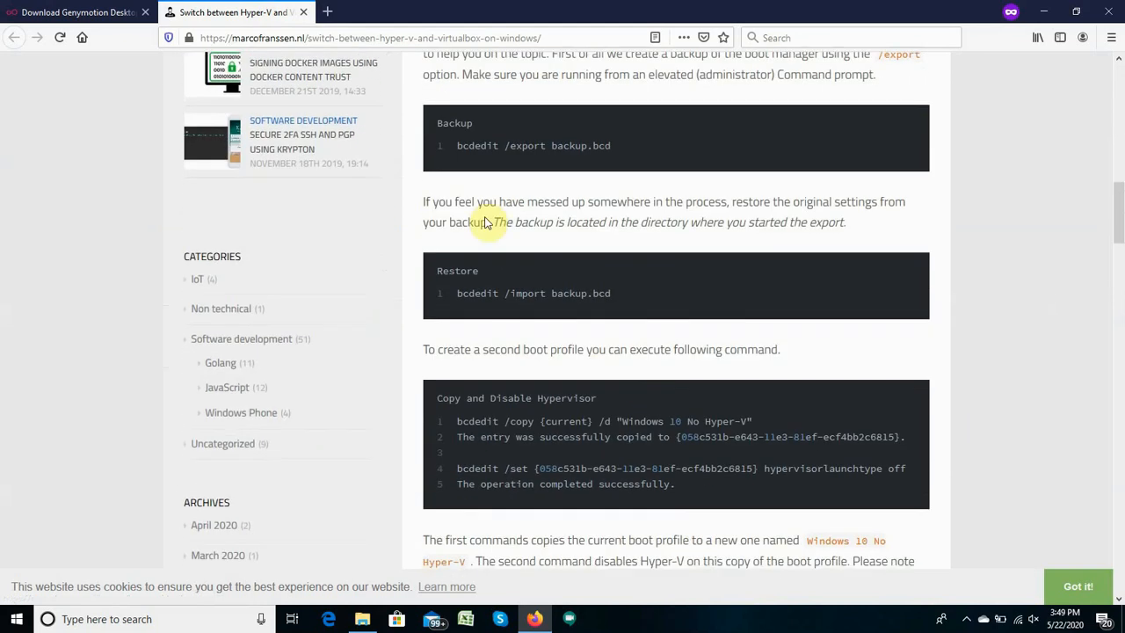
scroll(703, 453, down, 14)
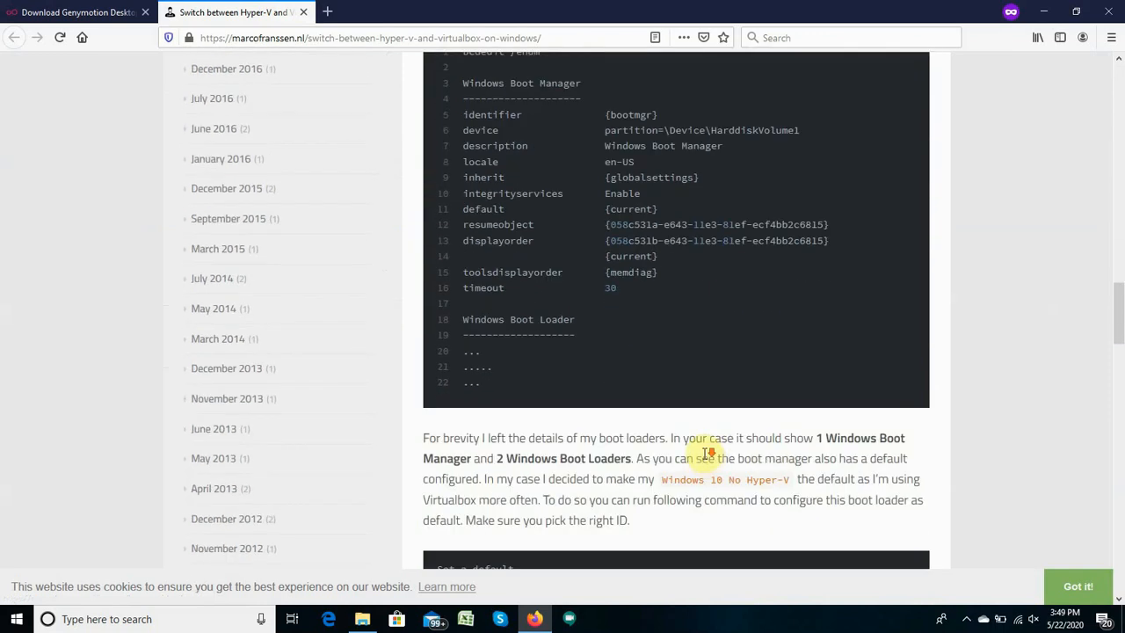
scroll(704, 453, down, 5)
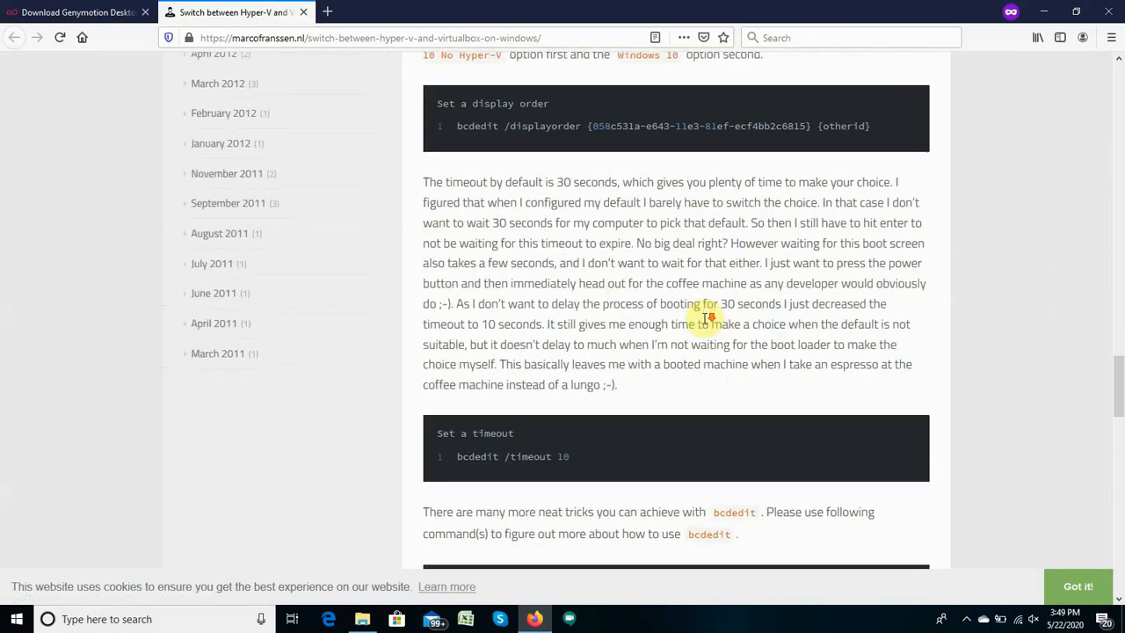
scroll(708, 151, down, 8)
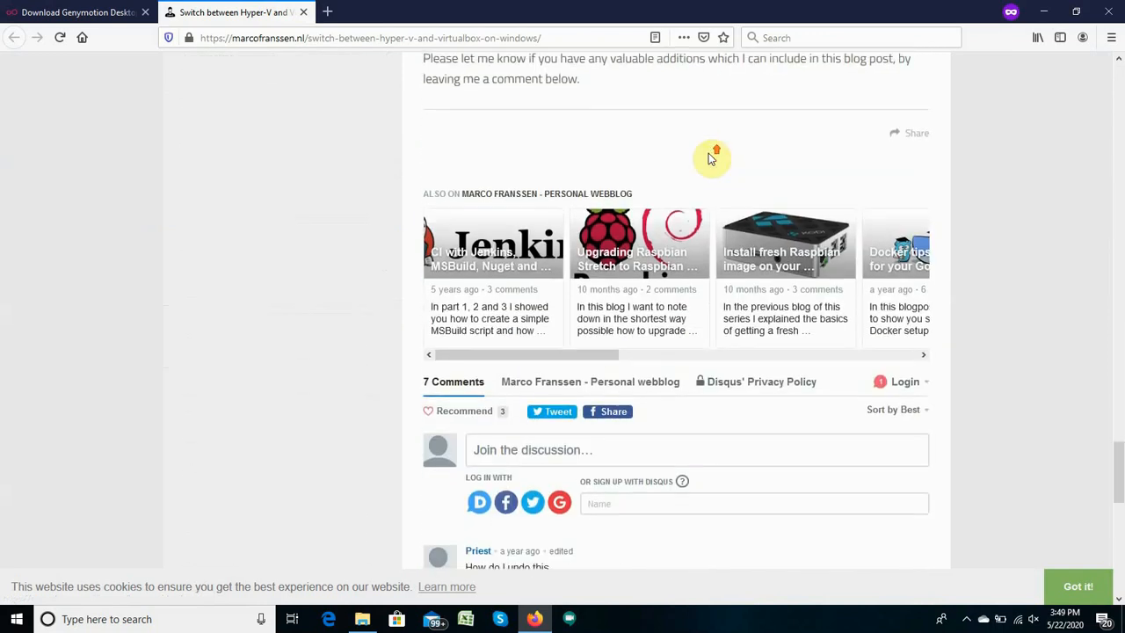
scroll(708, 153, up, 1)
scroll(709, 153, up, 3)
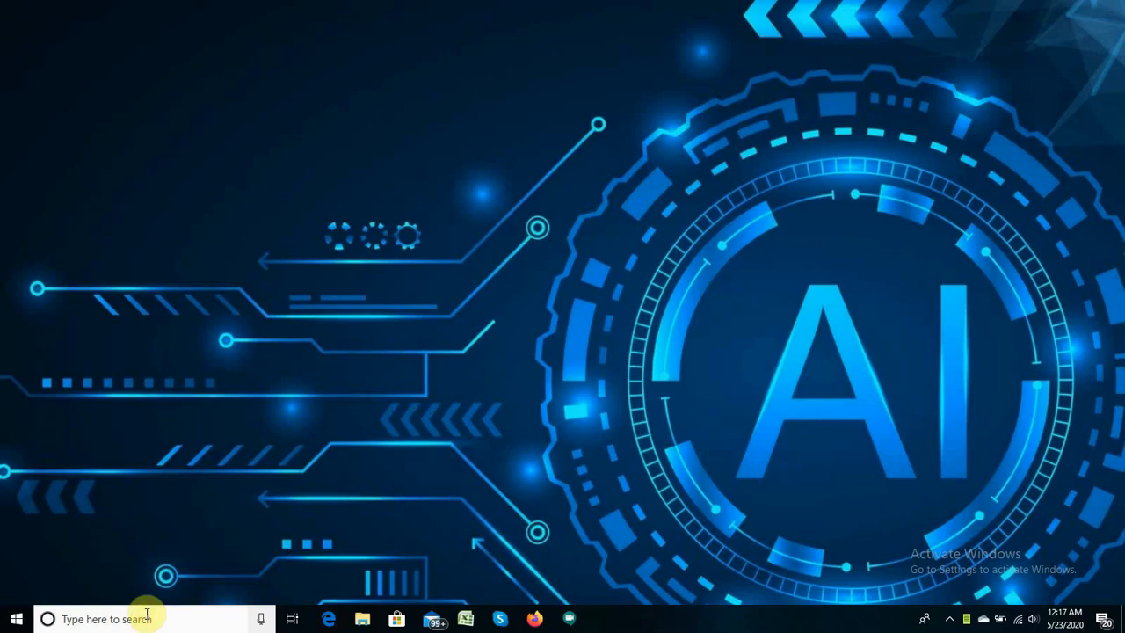
- Find Genymotion through the Windows search, launch it, and start the Google Nexus 4 virtual device
click(145, 617)
text(genymotion)
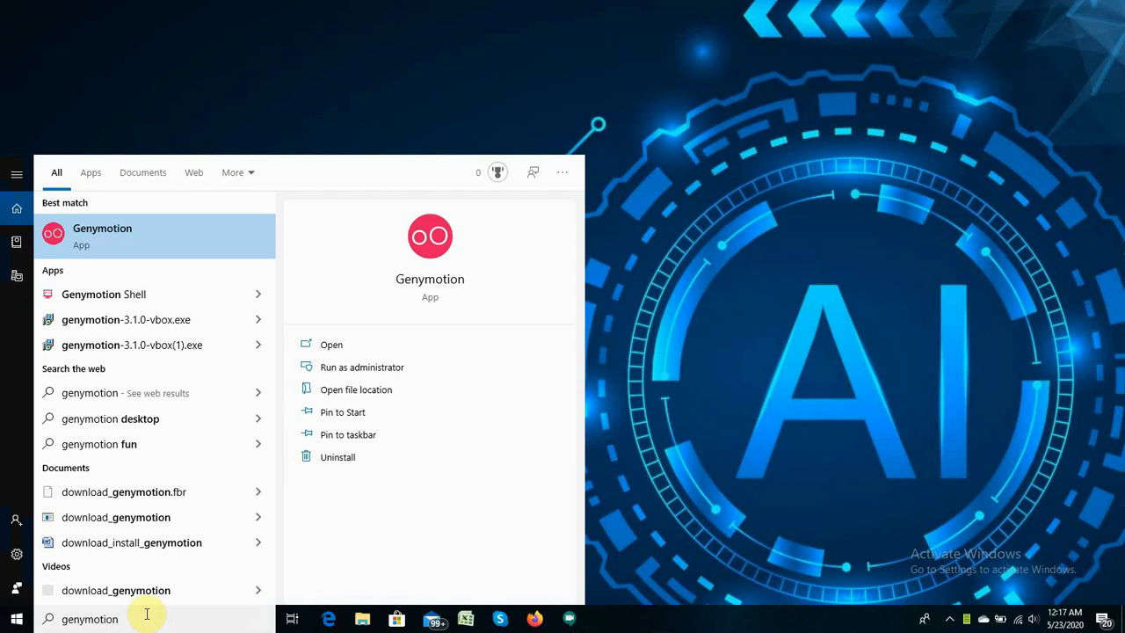
key(Return)
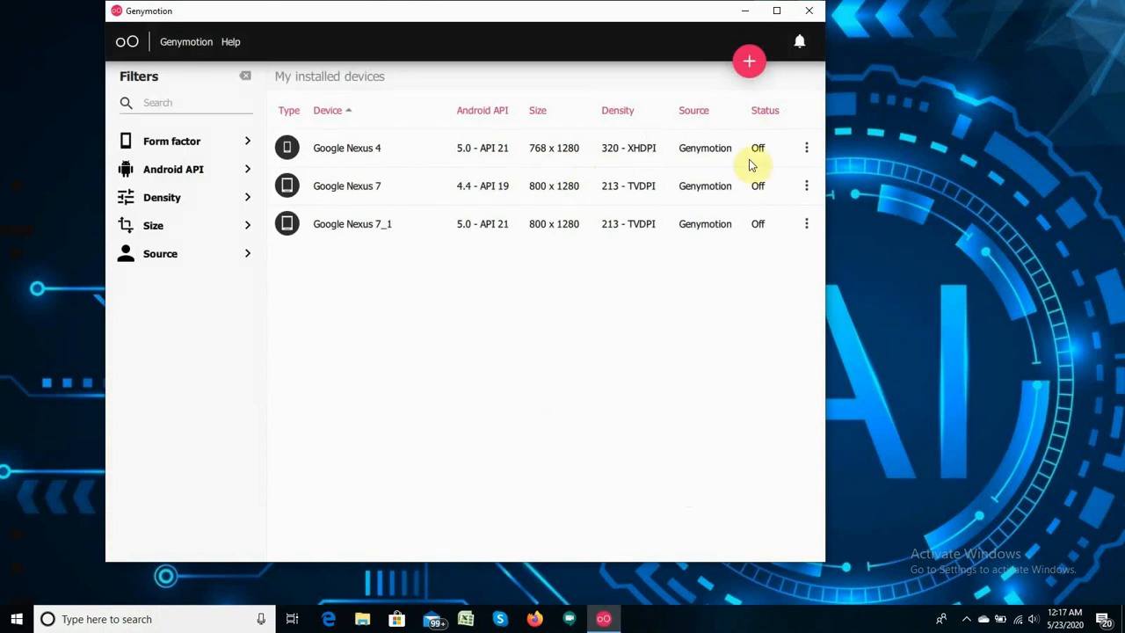
click(806, 148)
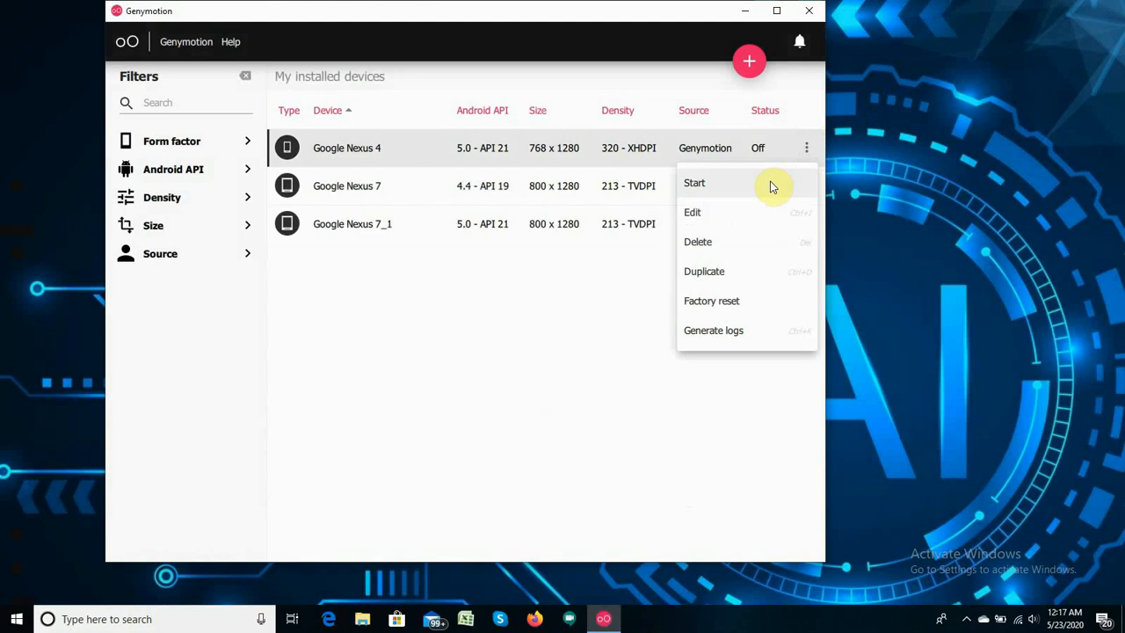
click(695, 183)
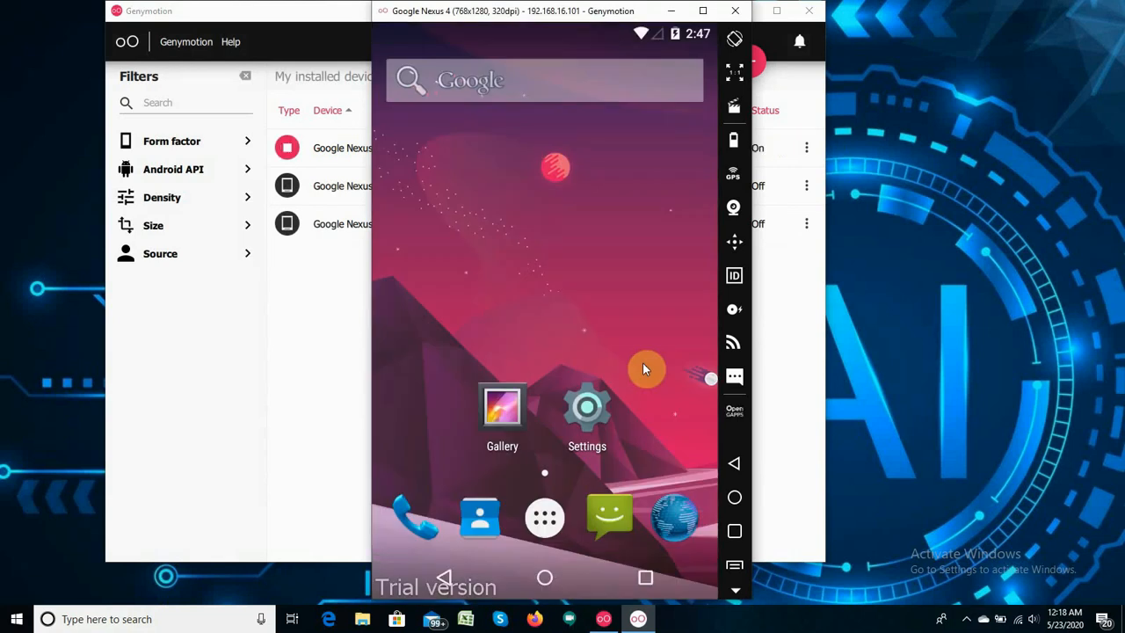
- Browse both pages of the Google Nexus 4 device's app drawer and return to its home screen
click(547, 524)
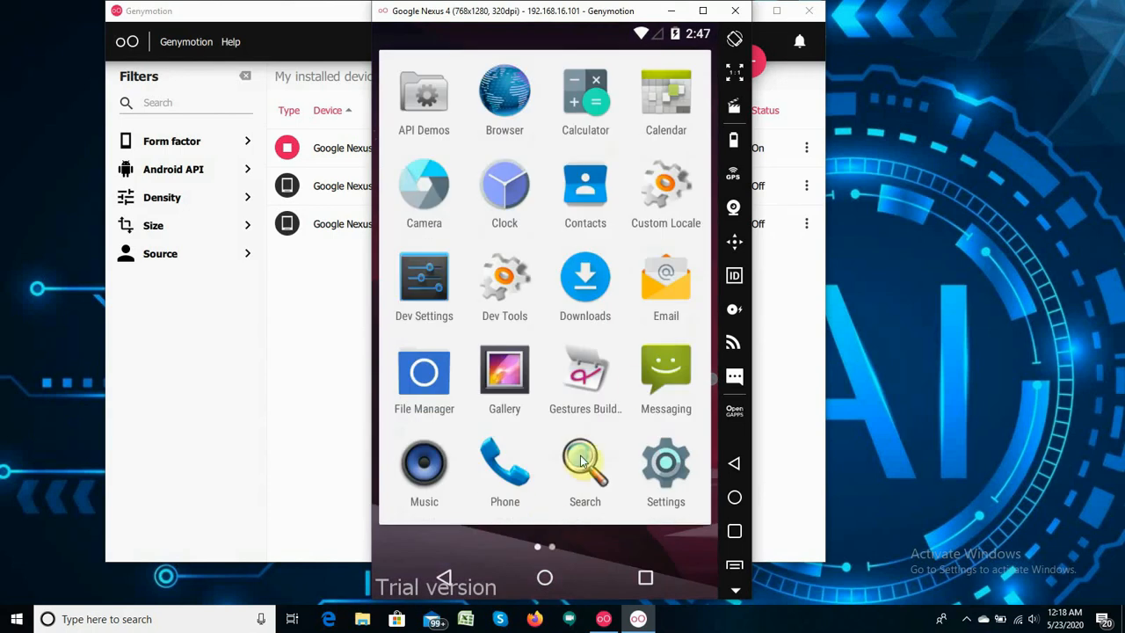
scroll(639, 384, down, 1)
scroll(639, 384, up, 1)
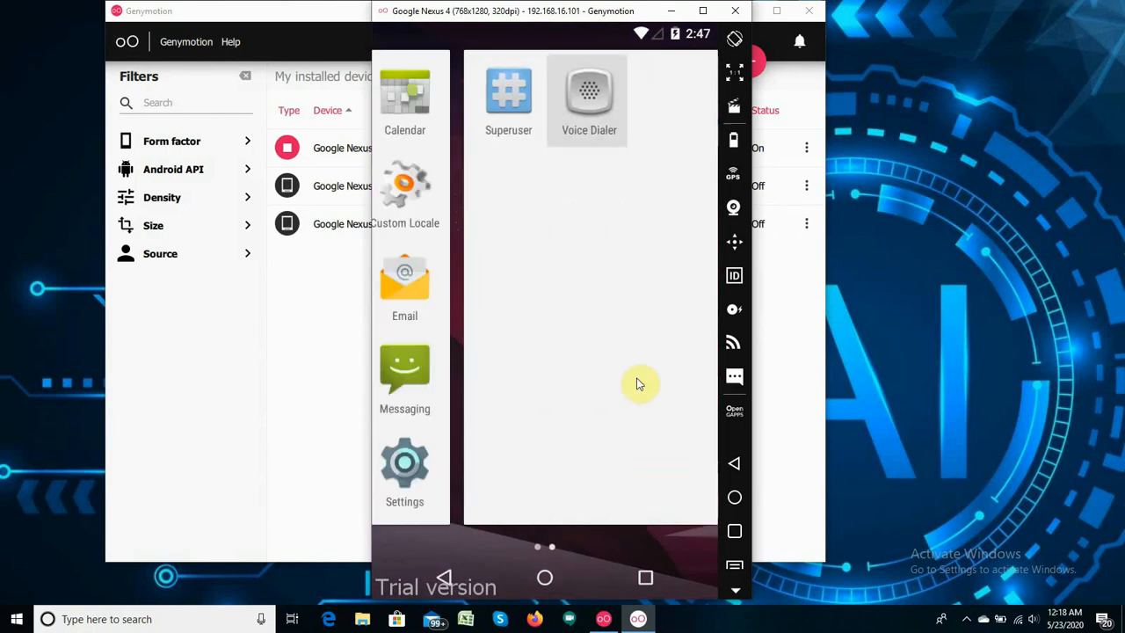
click(545, 578)
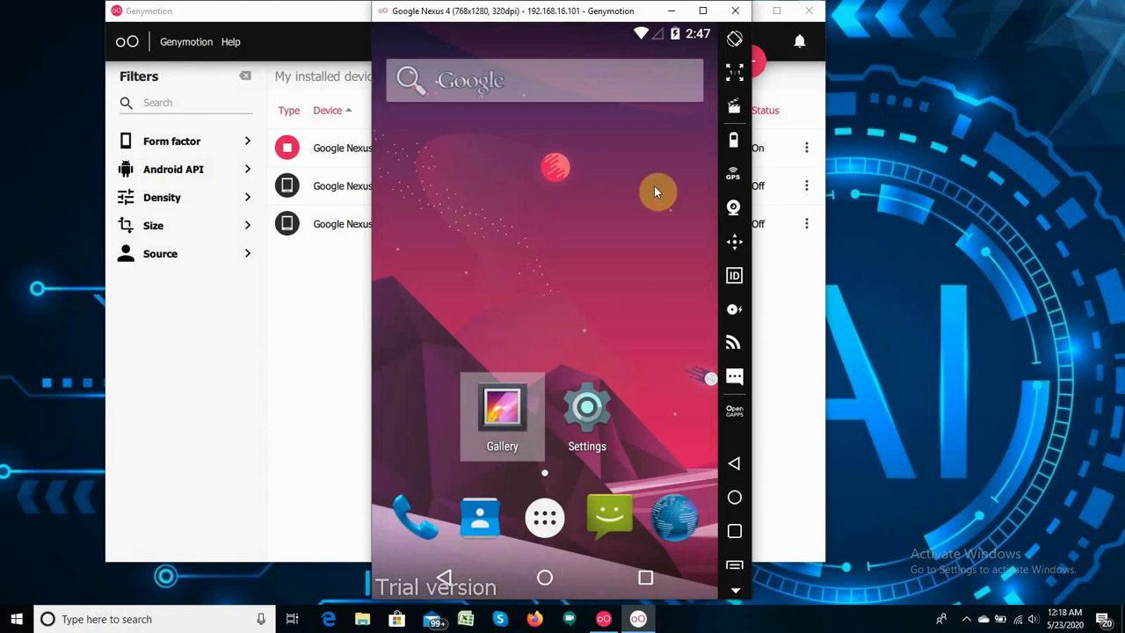